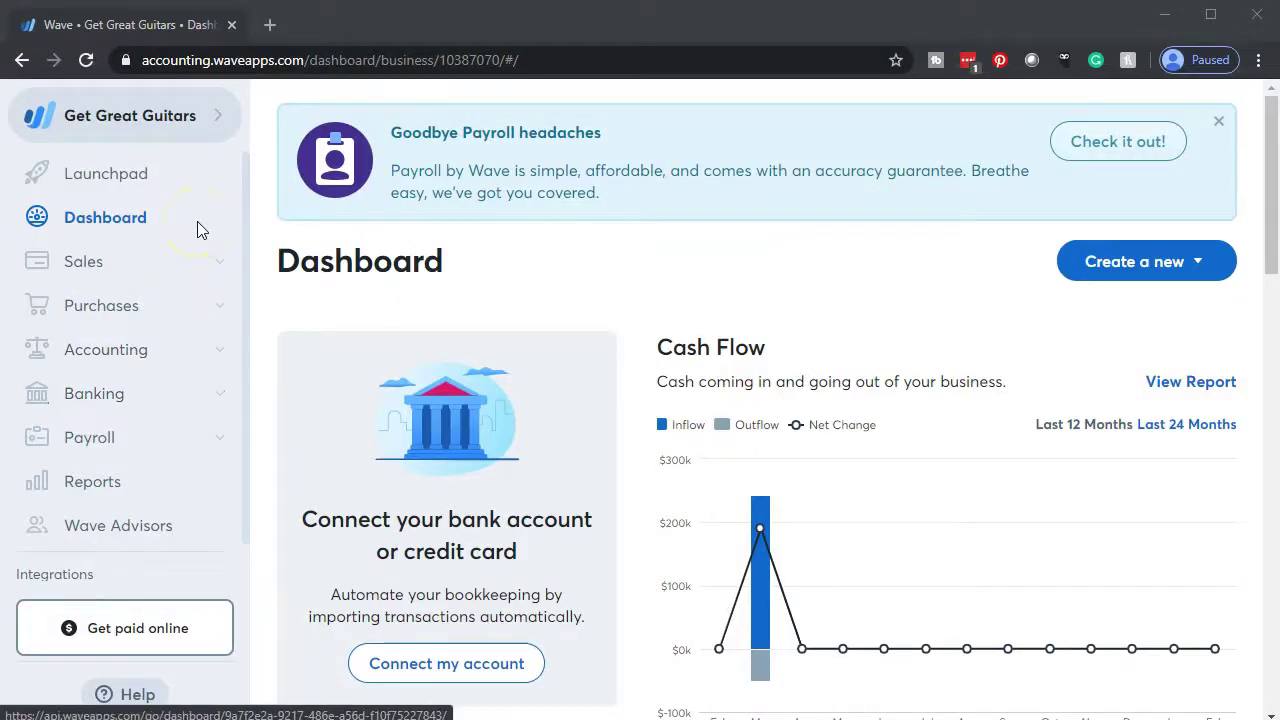
- Bring the Bank Feed Files folder into view and shift its window slightly aside
left_click_drag(1220, 48, 768, 48)
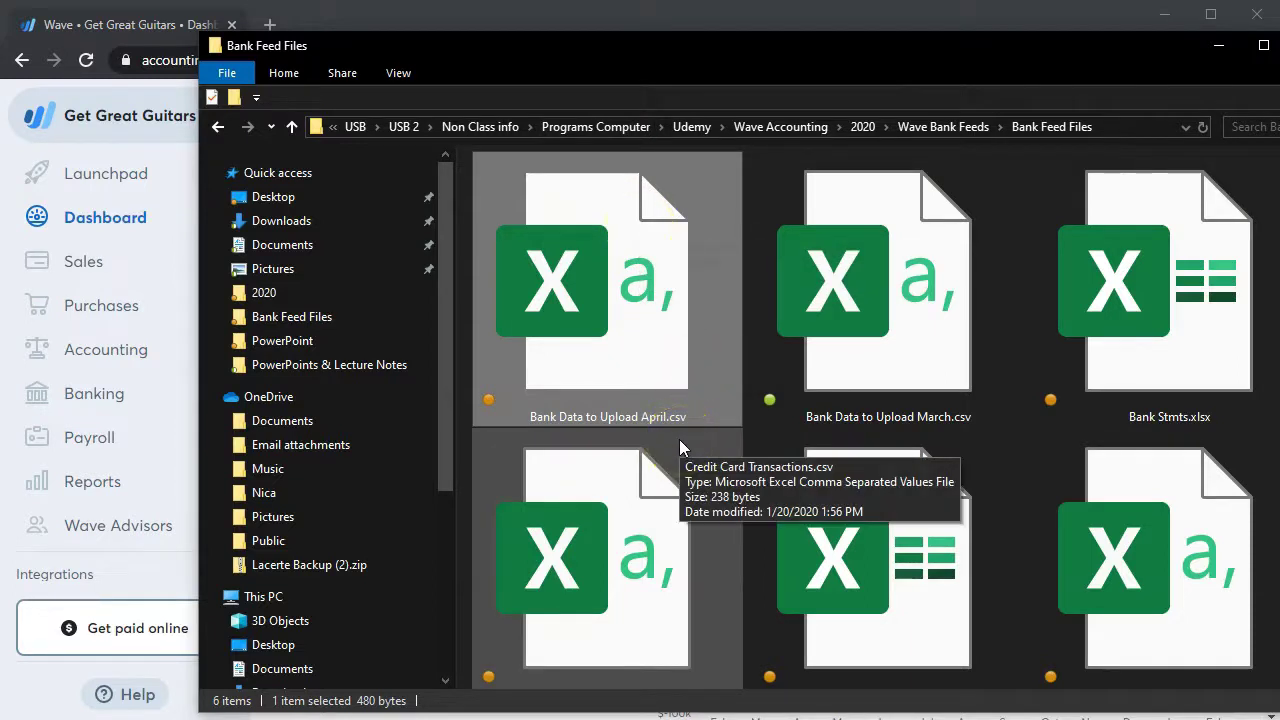
left_click_drag(648, 45, 1279, 68)
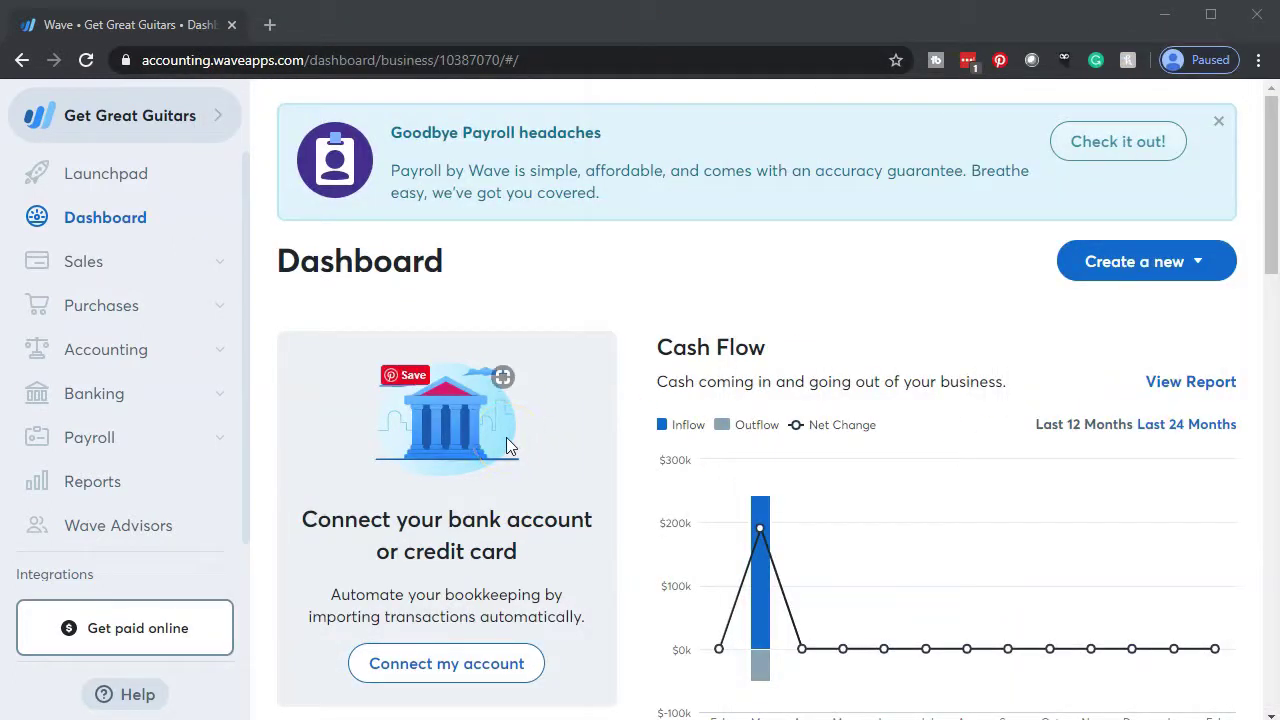
- Open the bank statement upload form from Accounting > Transactions > More
left_click(107, 358)
left_click(100, 388)
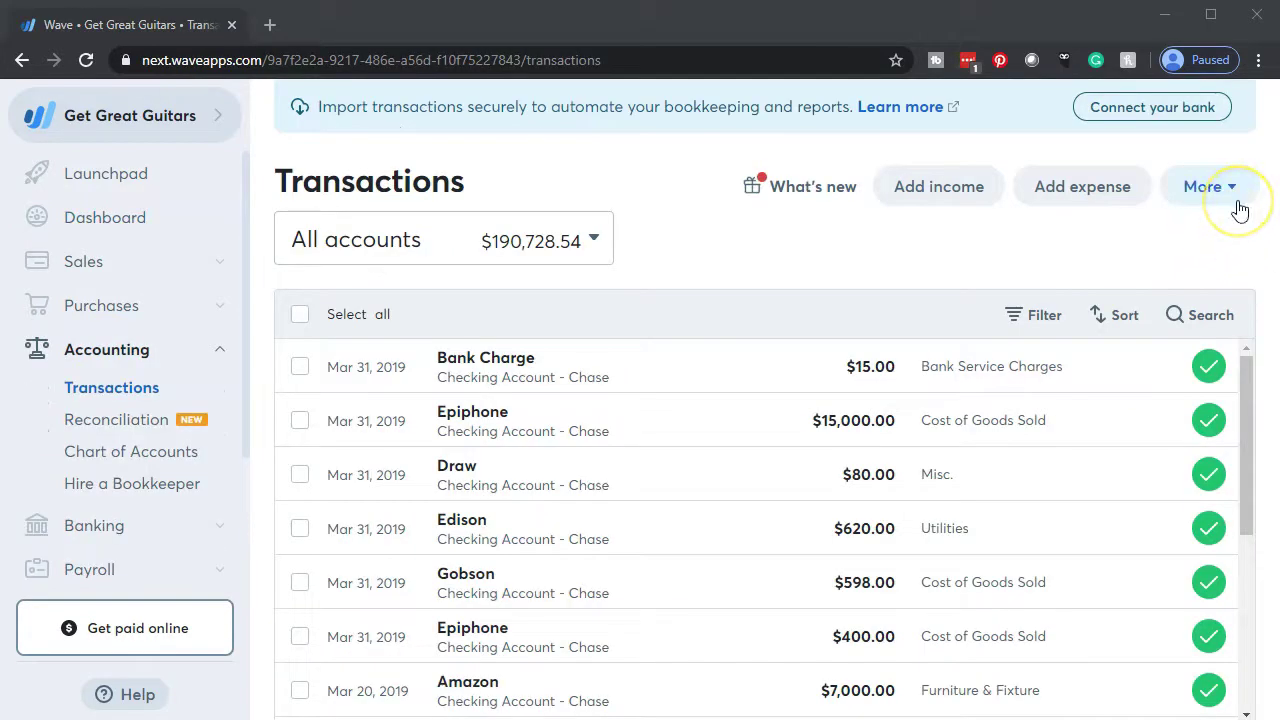
left_click(1238, 206)
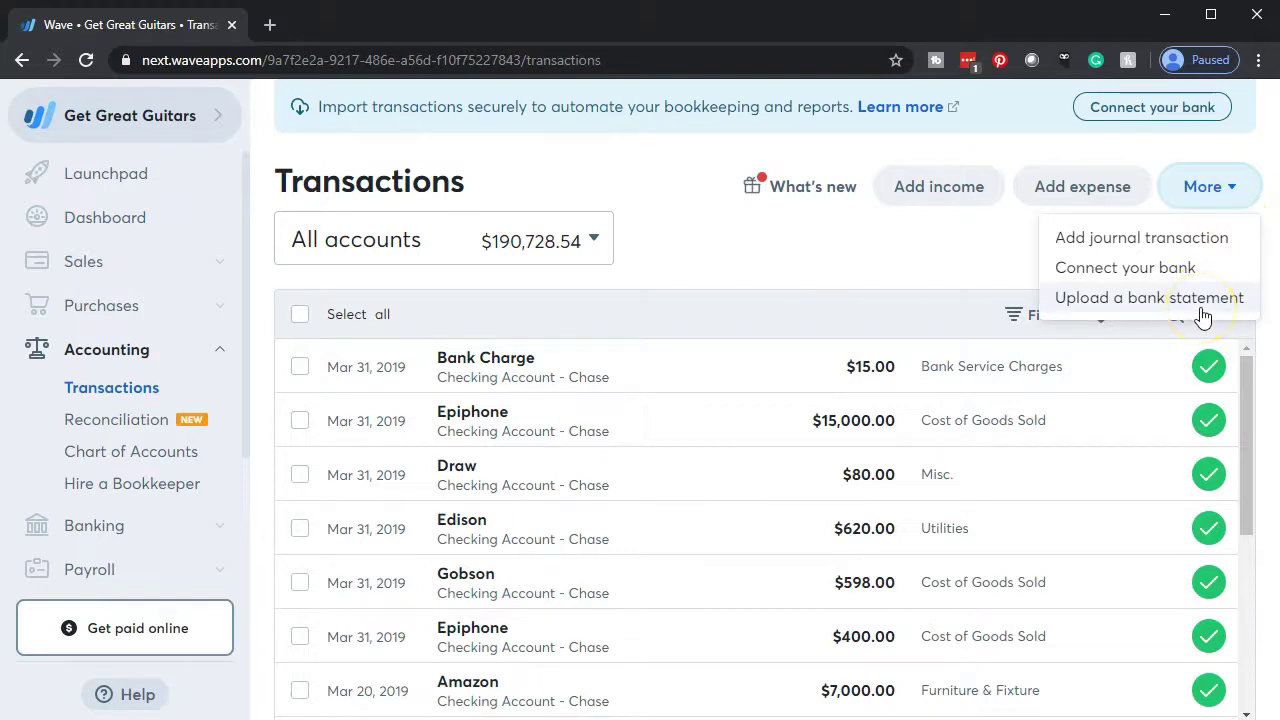
left_click(1203, 298)
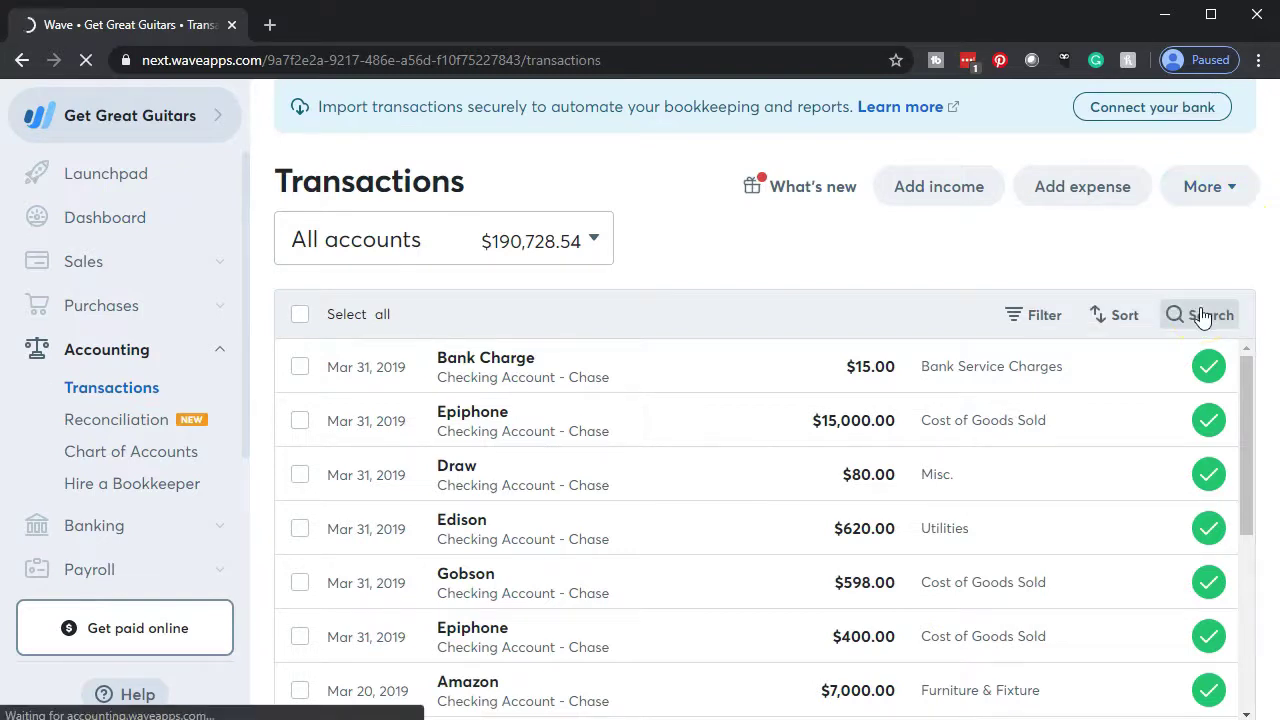
left_click(1200, 322)
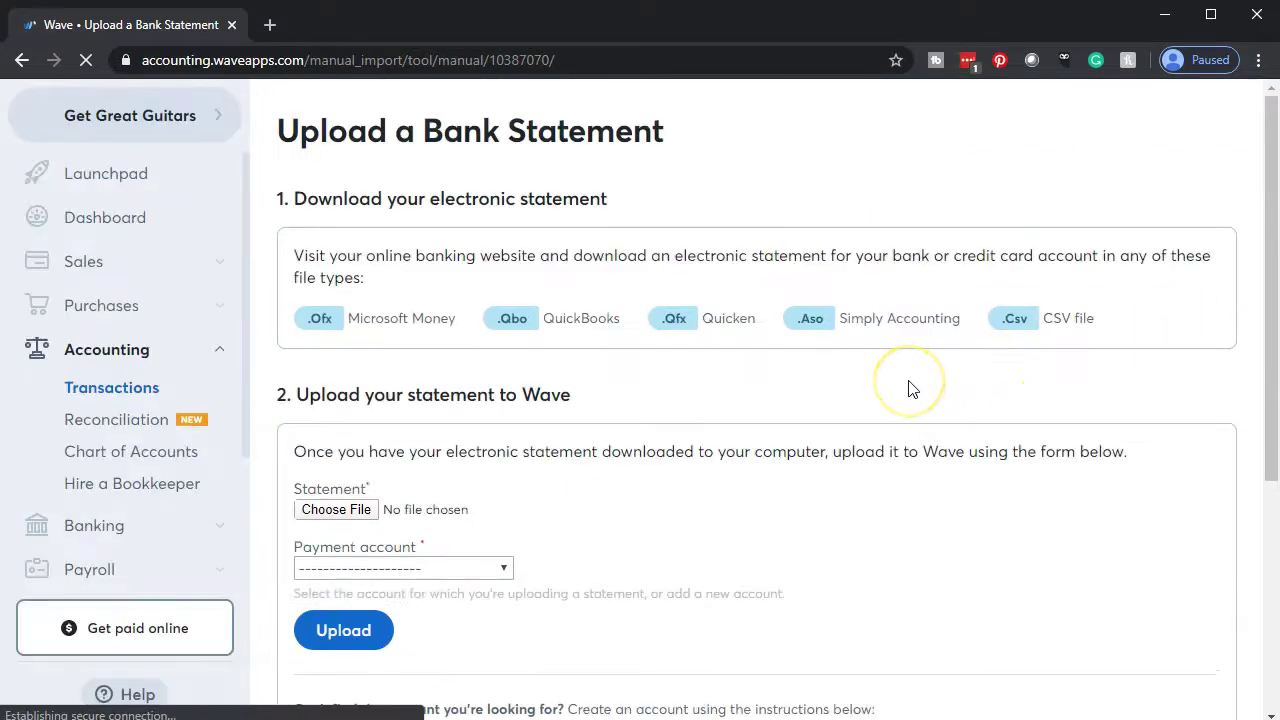
- Set the statement's payment account to Checking Account - Chase
scroll(912, 389, "down", 1)
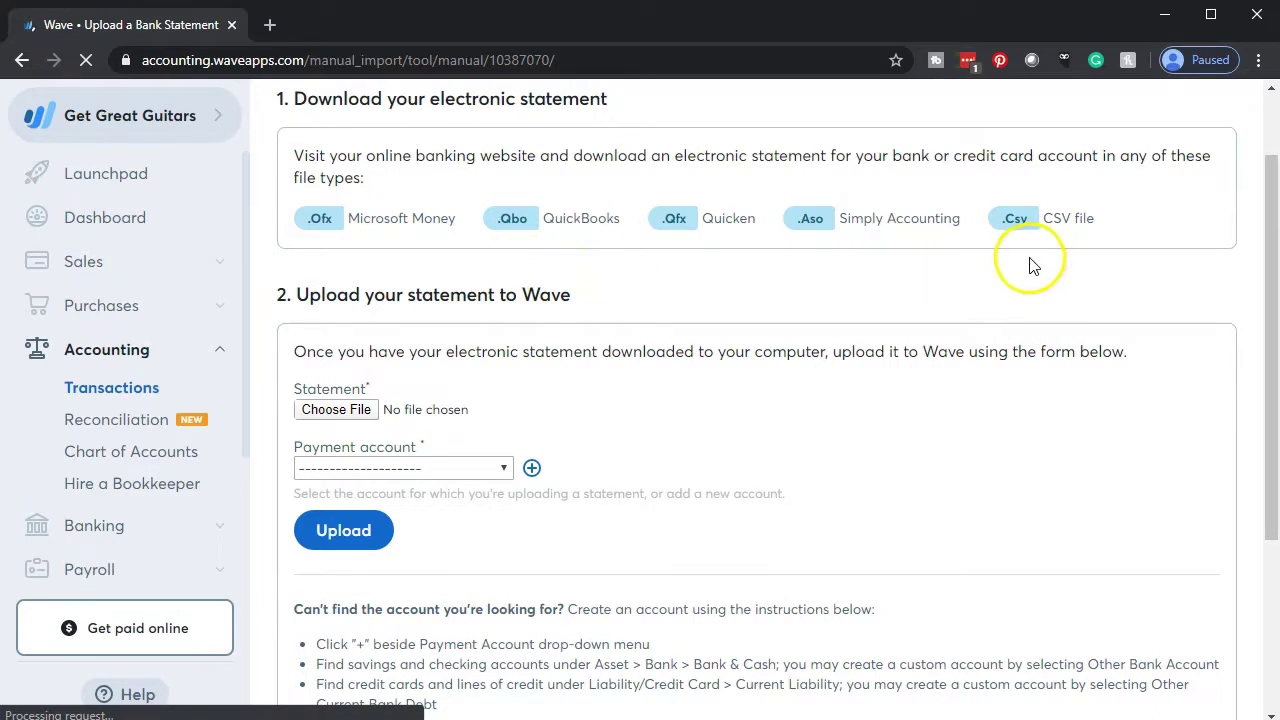
scroll(1029, 263, "down", 2)
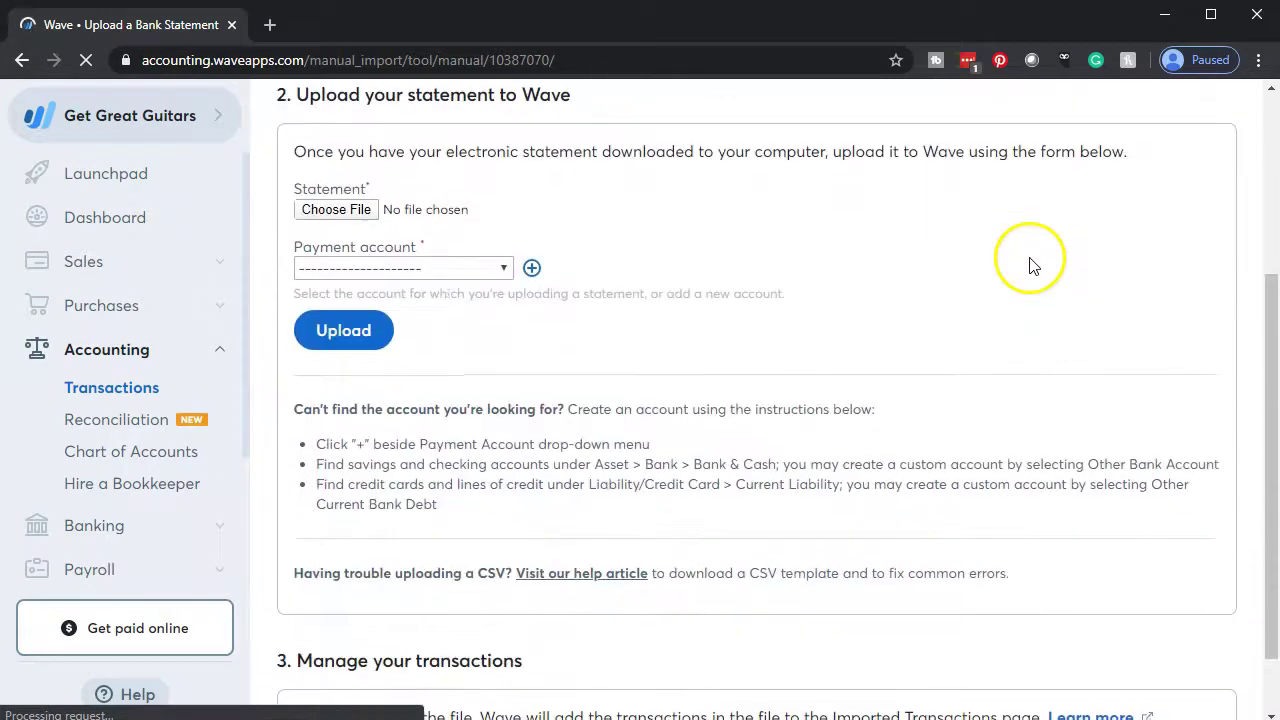
left_click(502, 272)
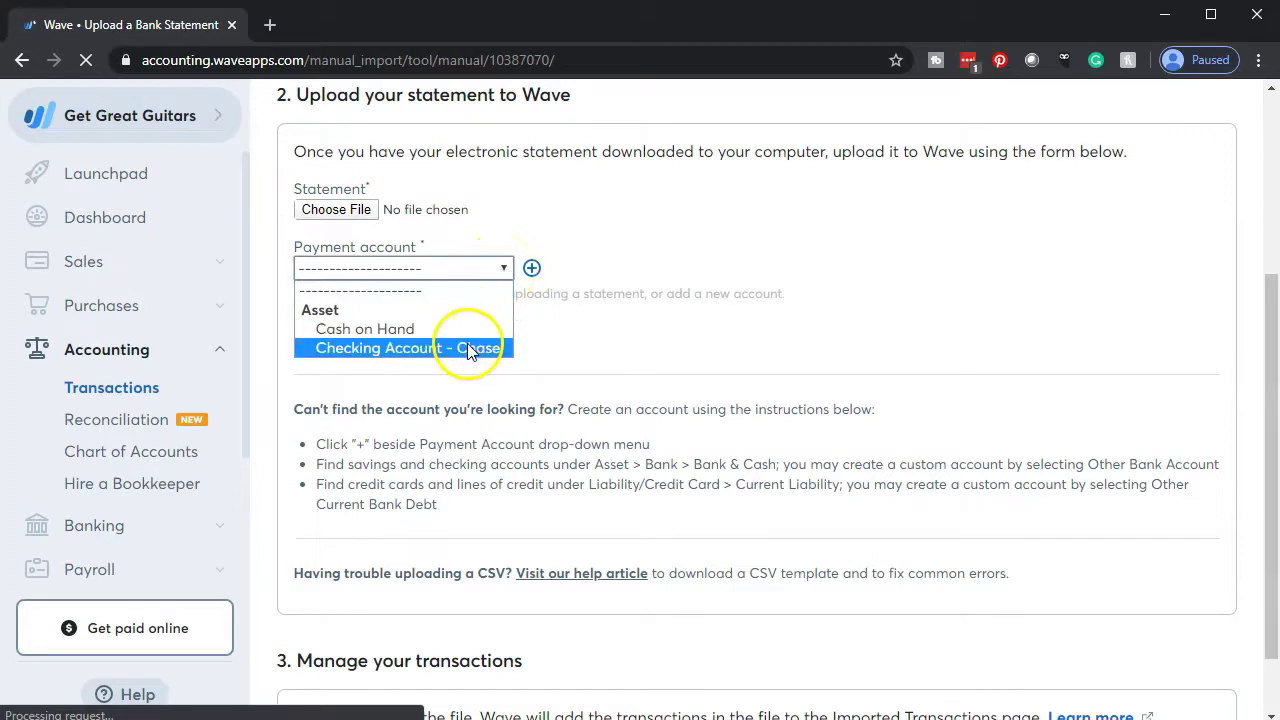
left_click(481, 348)
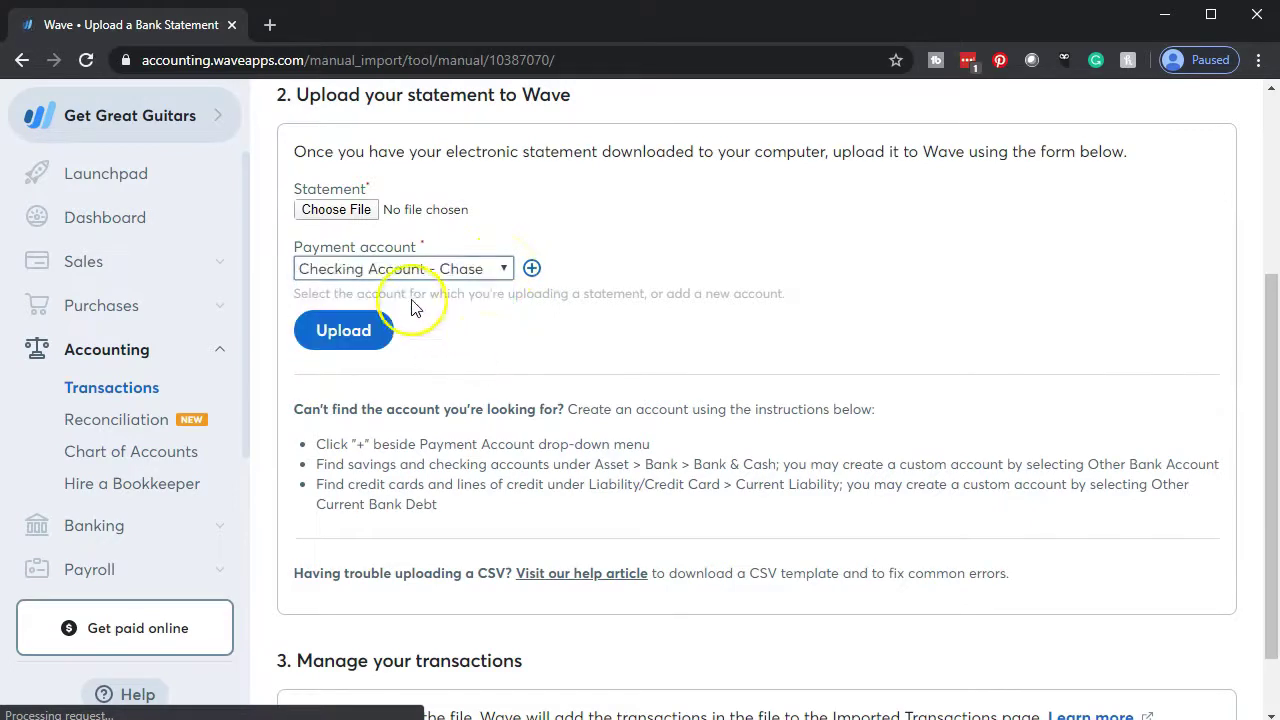
left_click(358, 220)
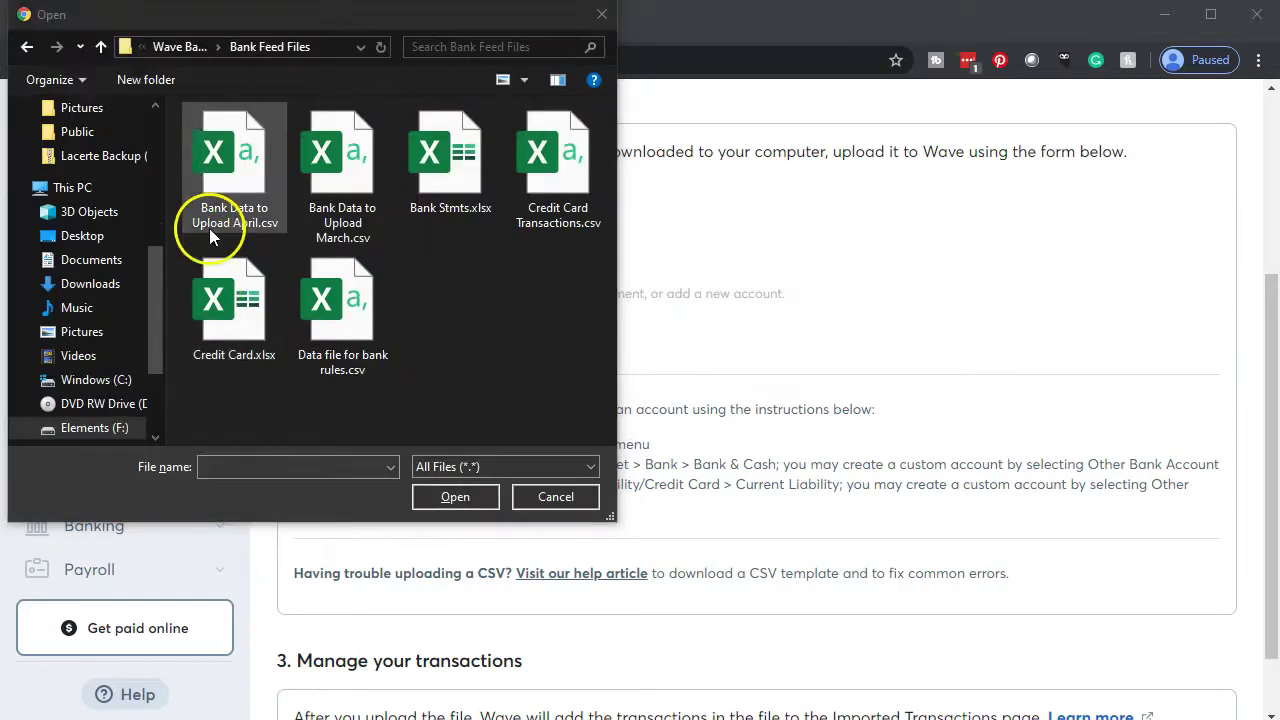
- Attach Bank Data to Upload April.csv as the statement and upload it
left_click(221, 188)
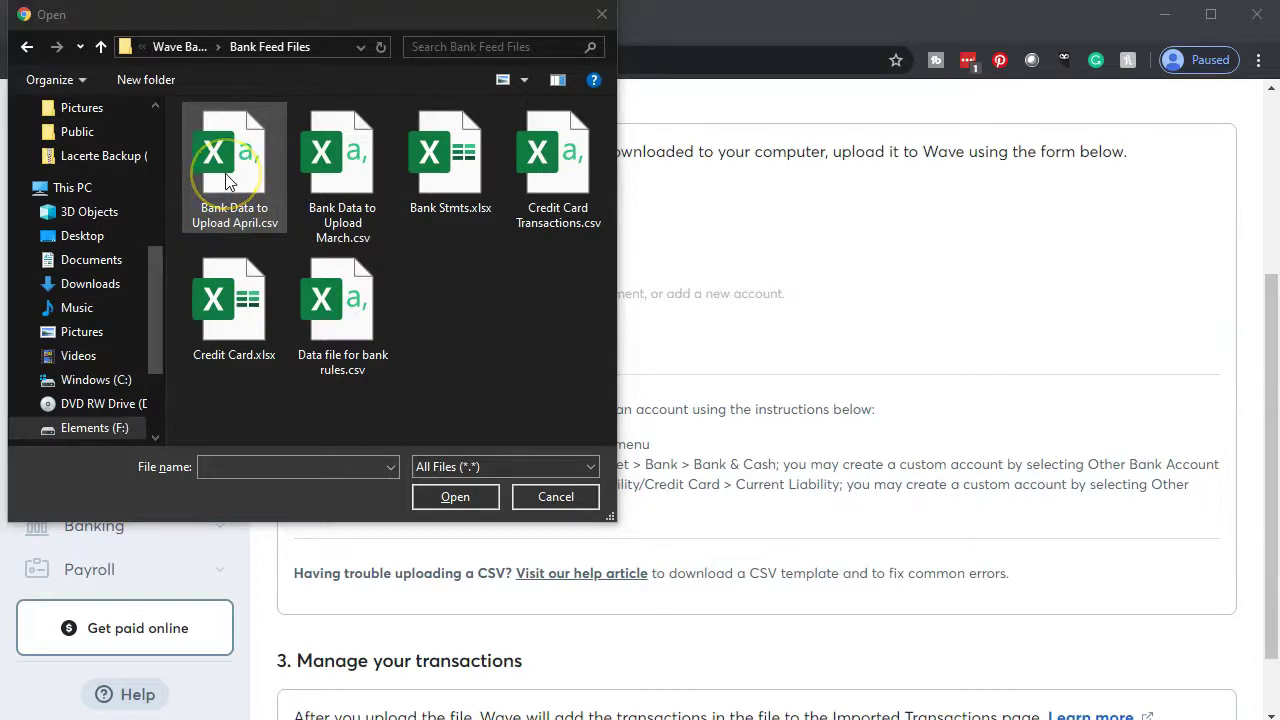
double_click(226, 180)
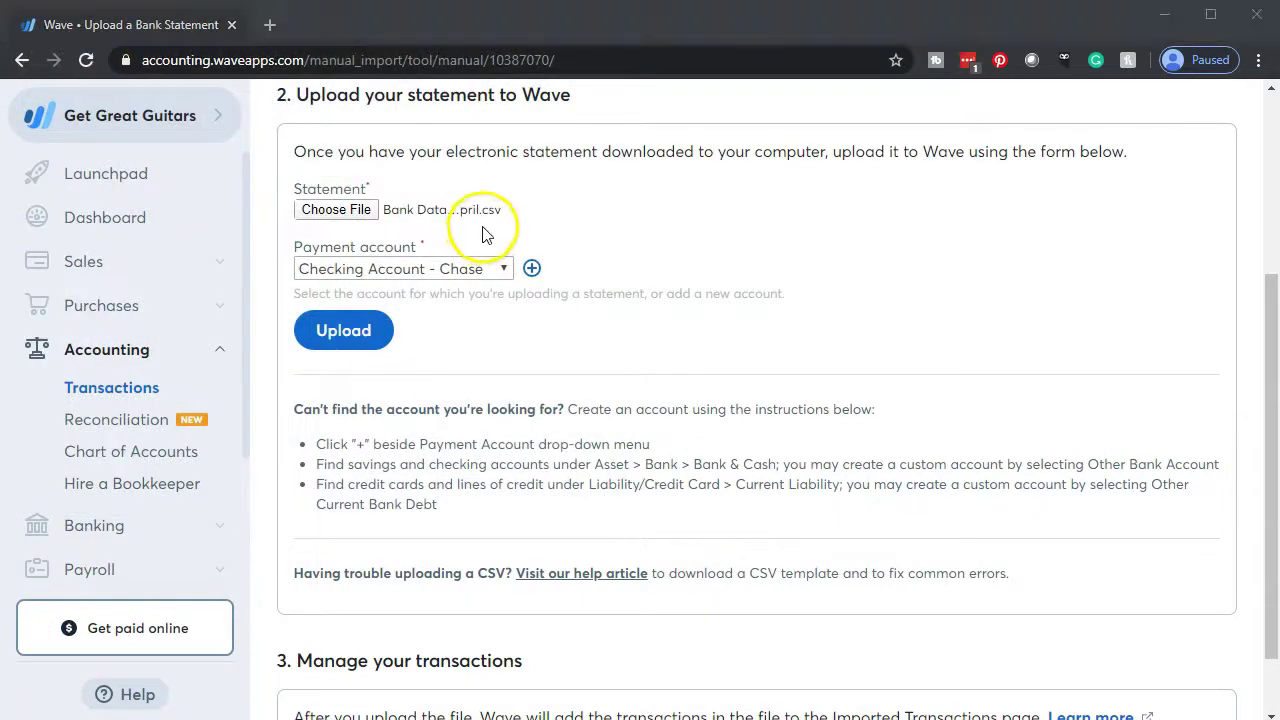
left_click(357, 350)
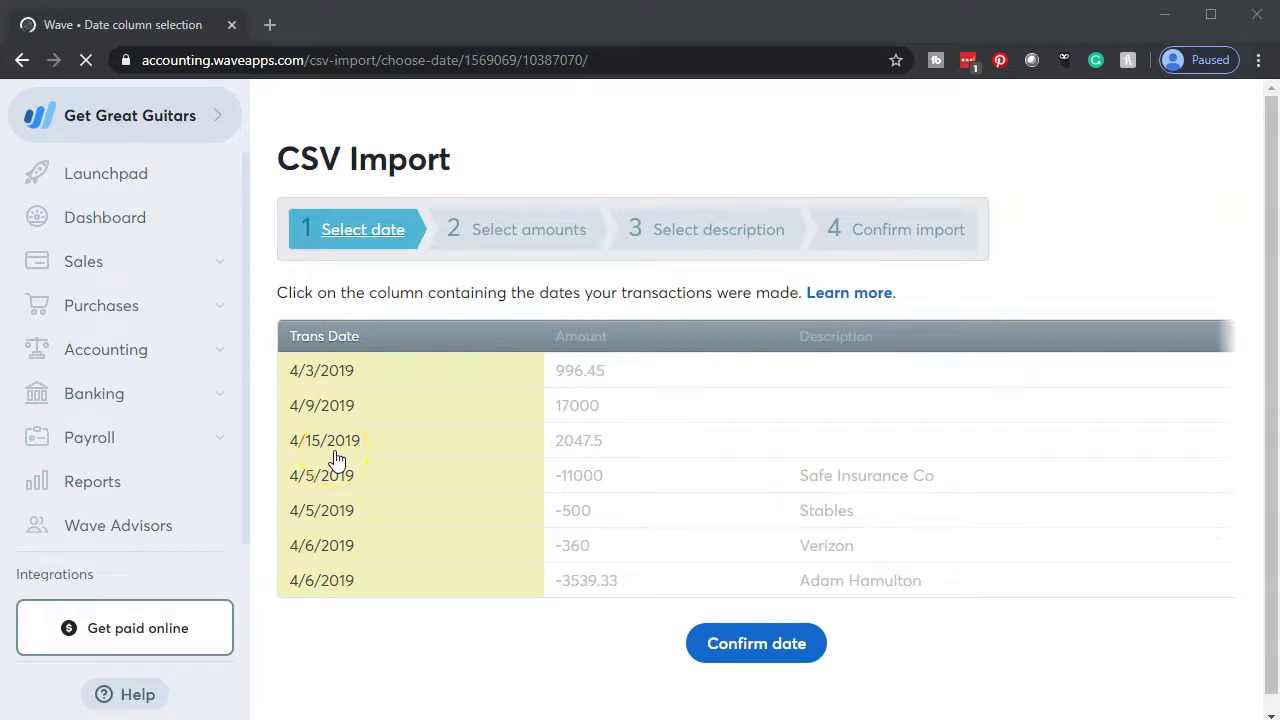
- Confirm Trans Date, Amount and Description as the CSV columns, then submit the April statement
left_click(593, 627)
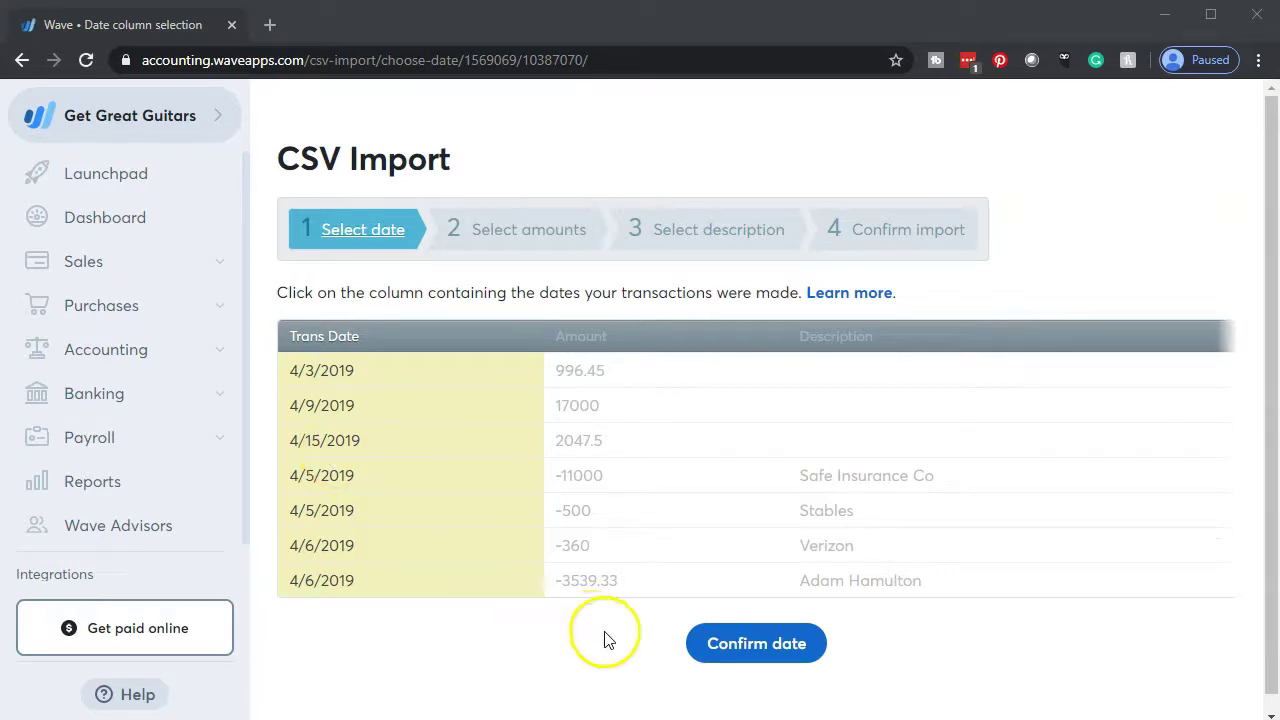
left_click(750, 637)
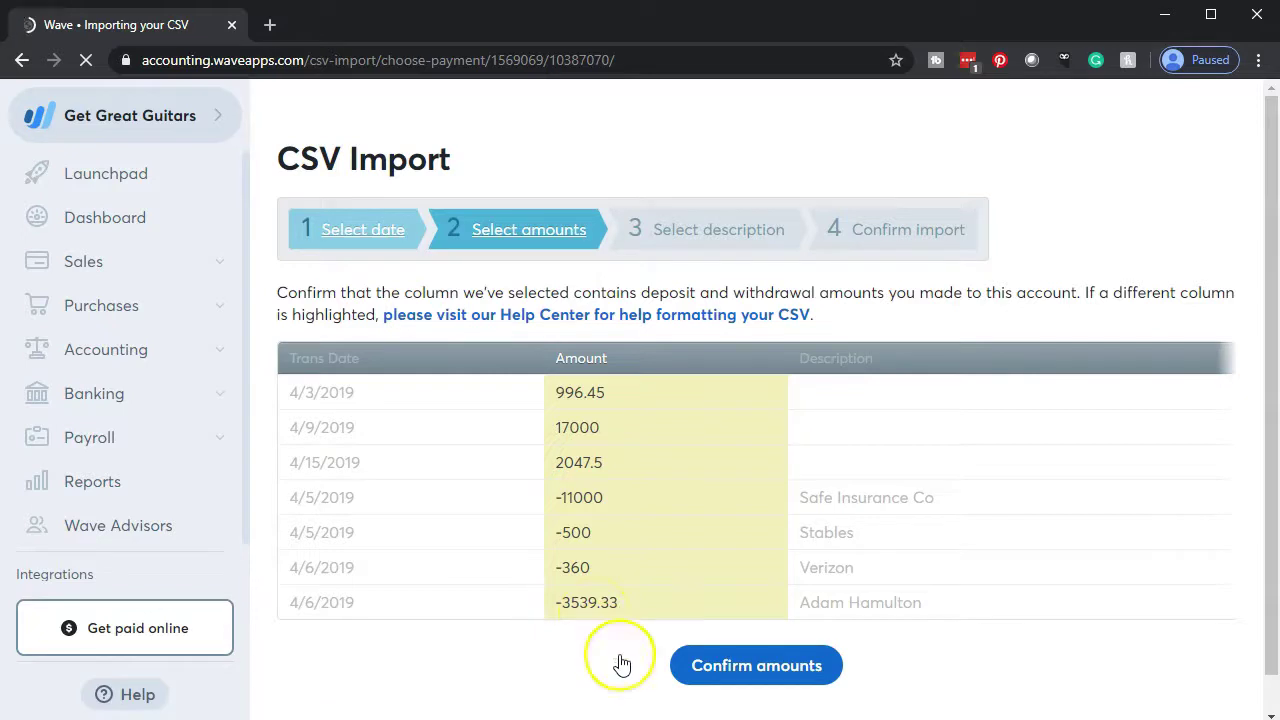
left_click(686, 667)
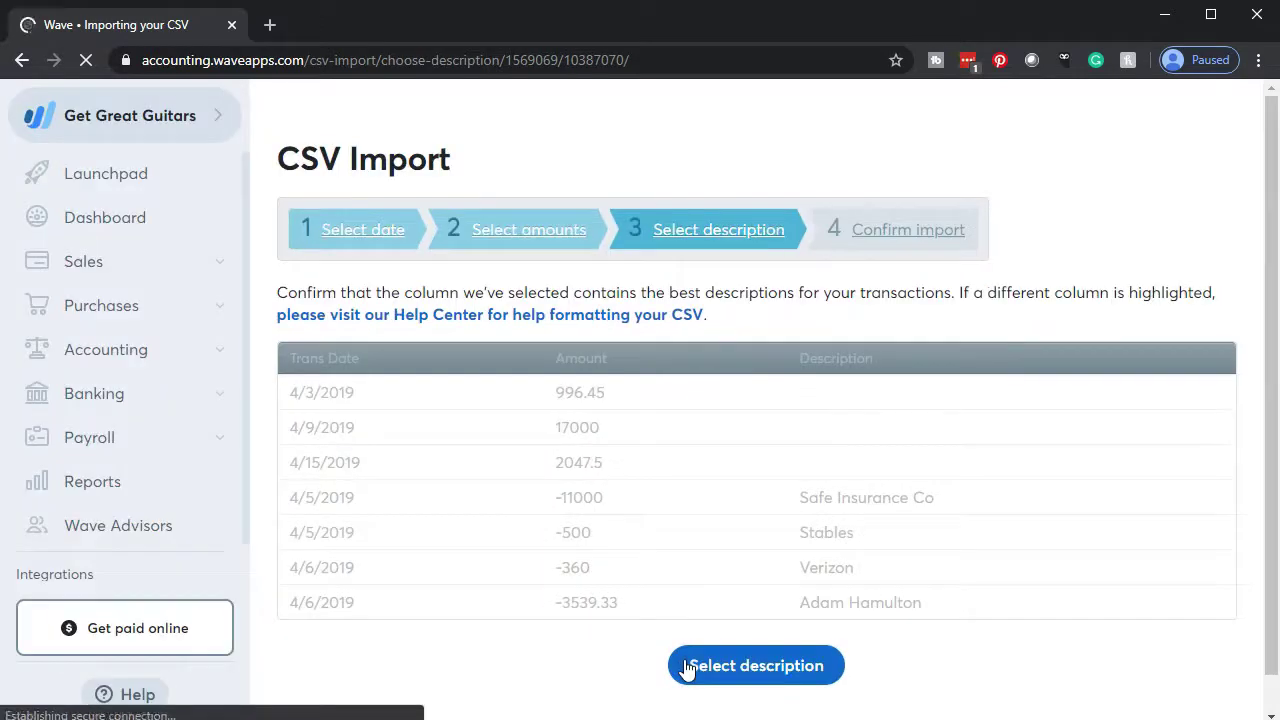
left_click(613, 672)
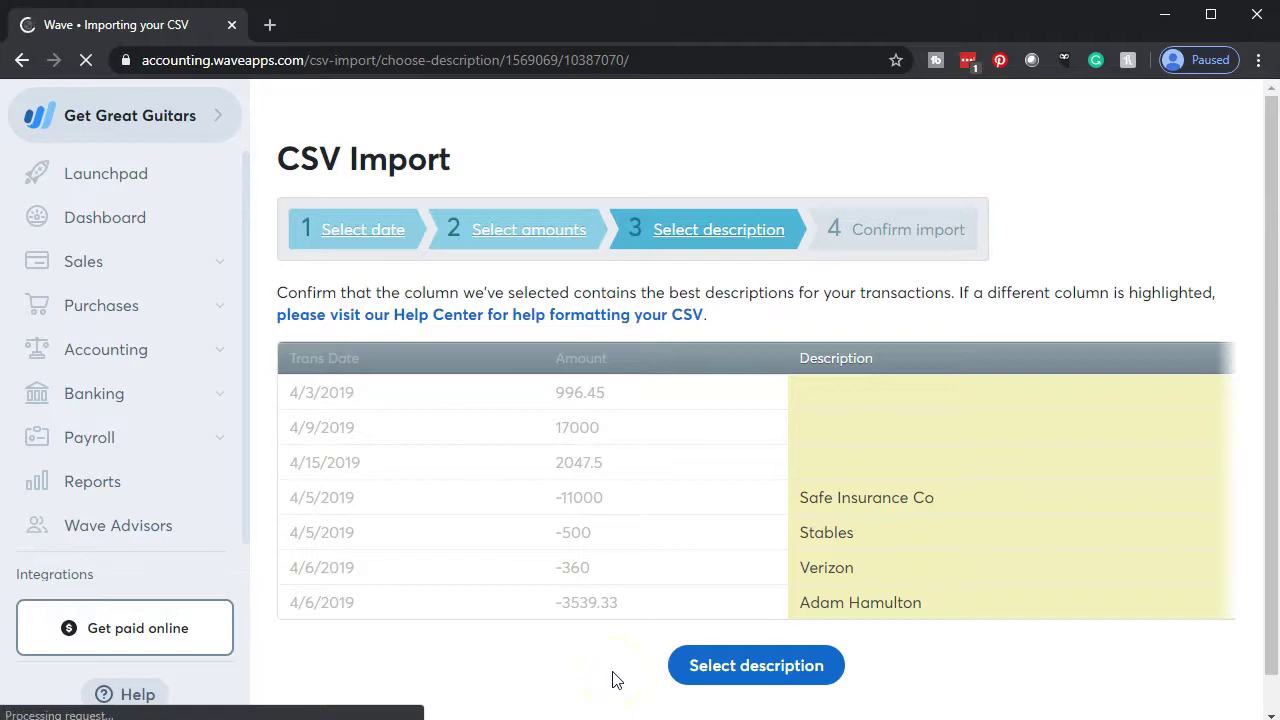
left_click(695, 677)
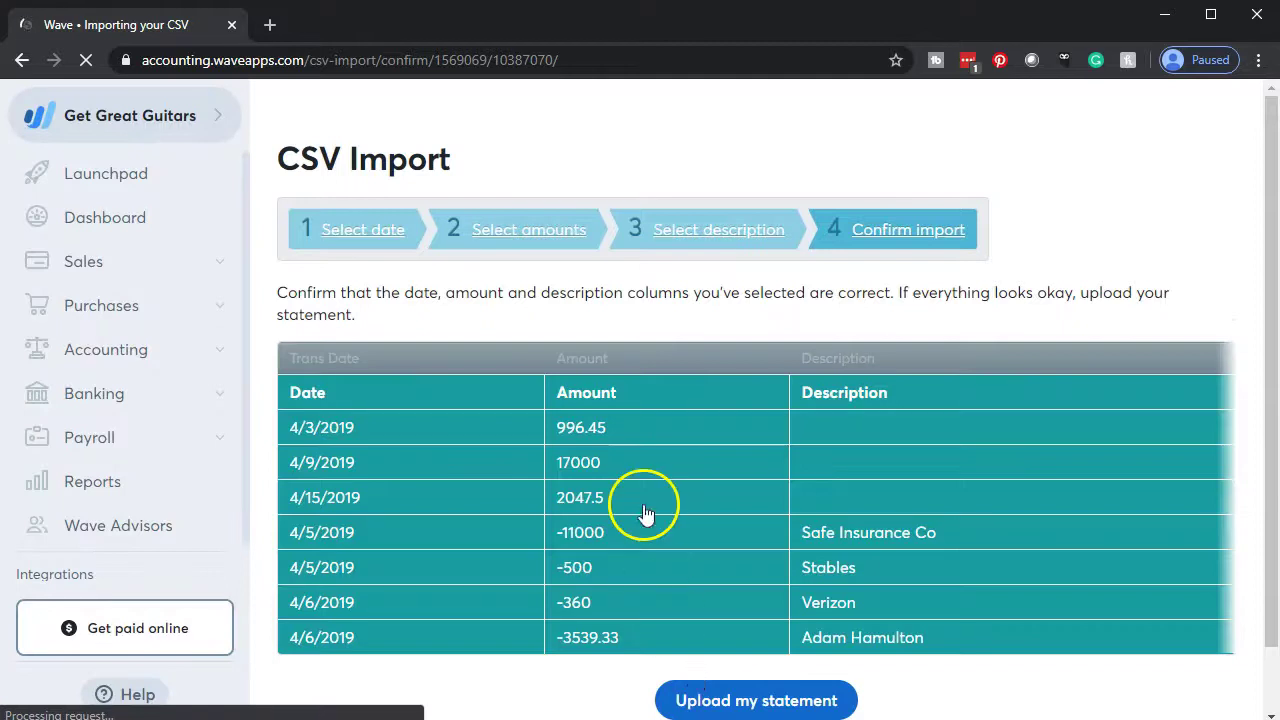
scroll(643, 504, "down", 1)
scroll(571, 541, "up", 1)
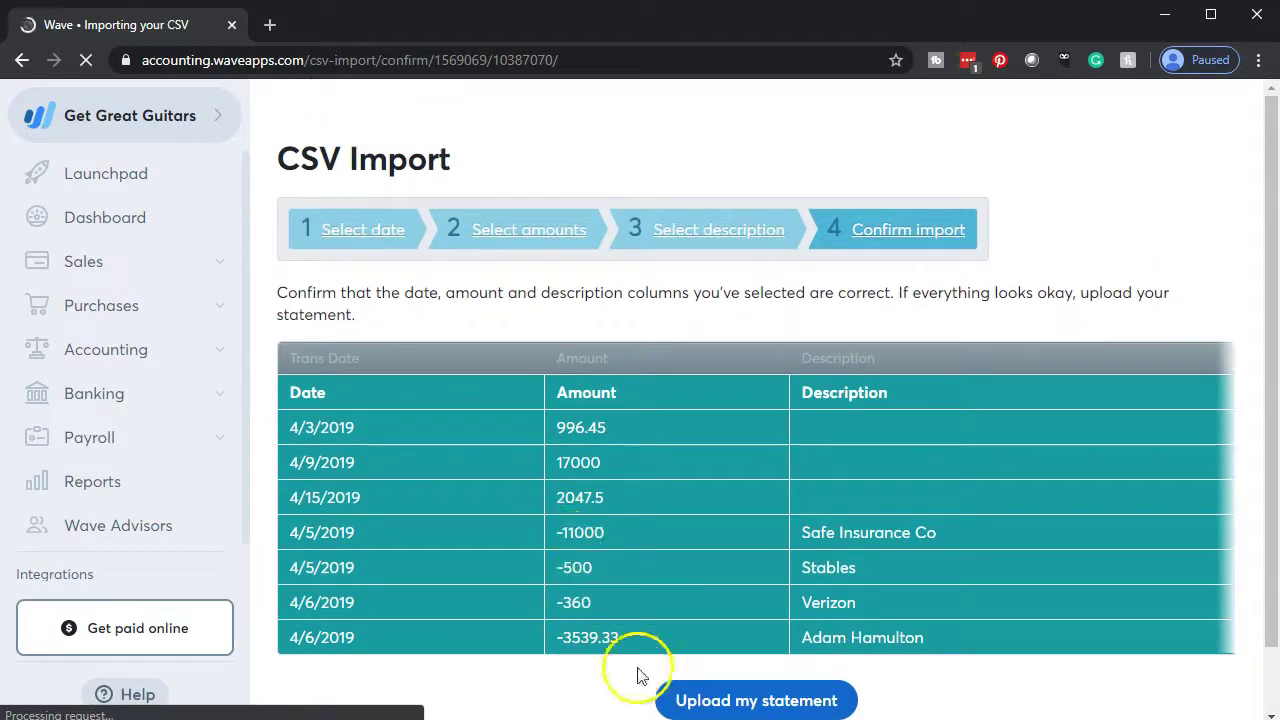
left_click(697, 707)
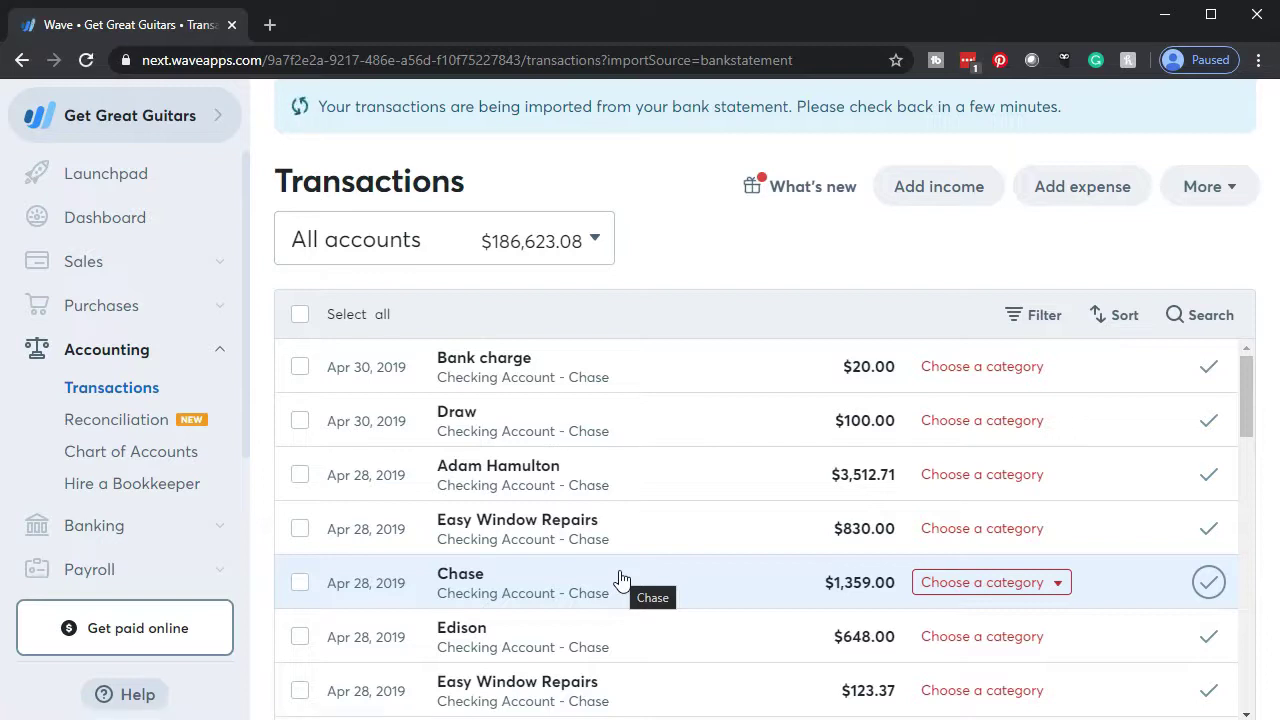
- Review the imported uncategorized April Chase transactions, then go to Reports
scroll(978, 540, "down", 10)
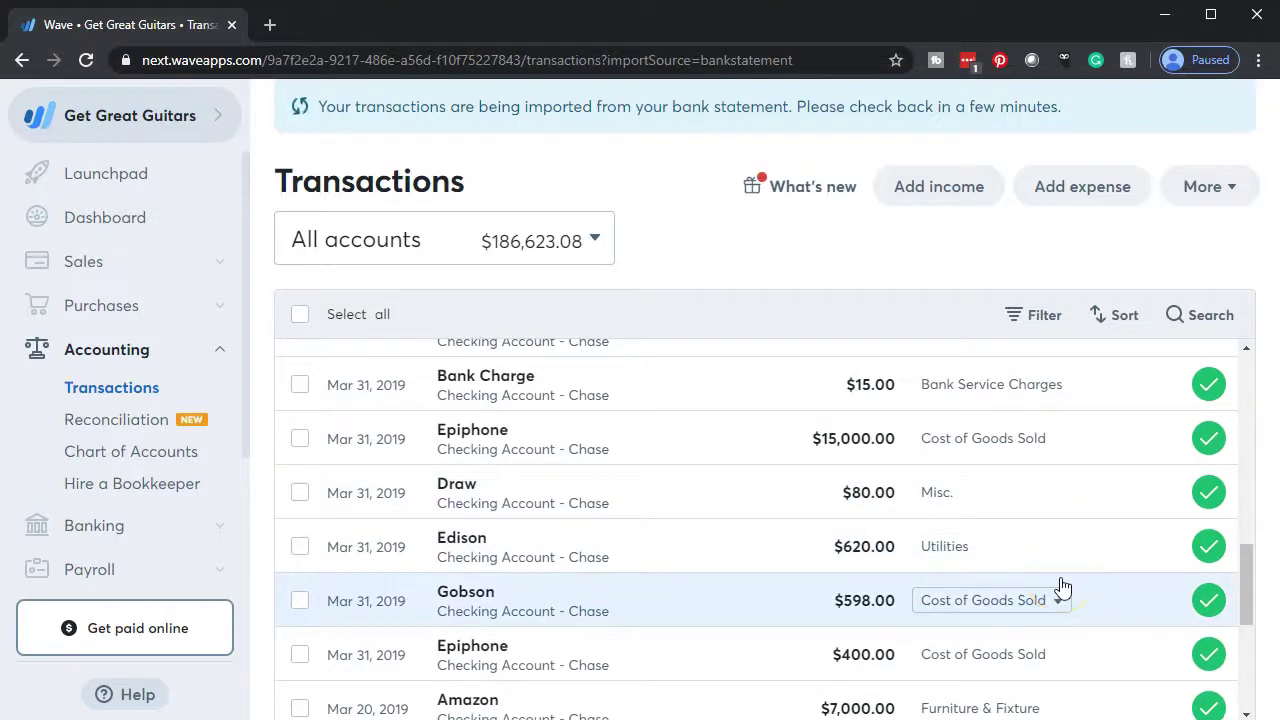
scroll(1060, 586, "up", 3)
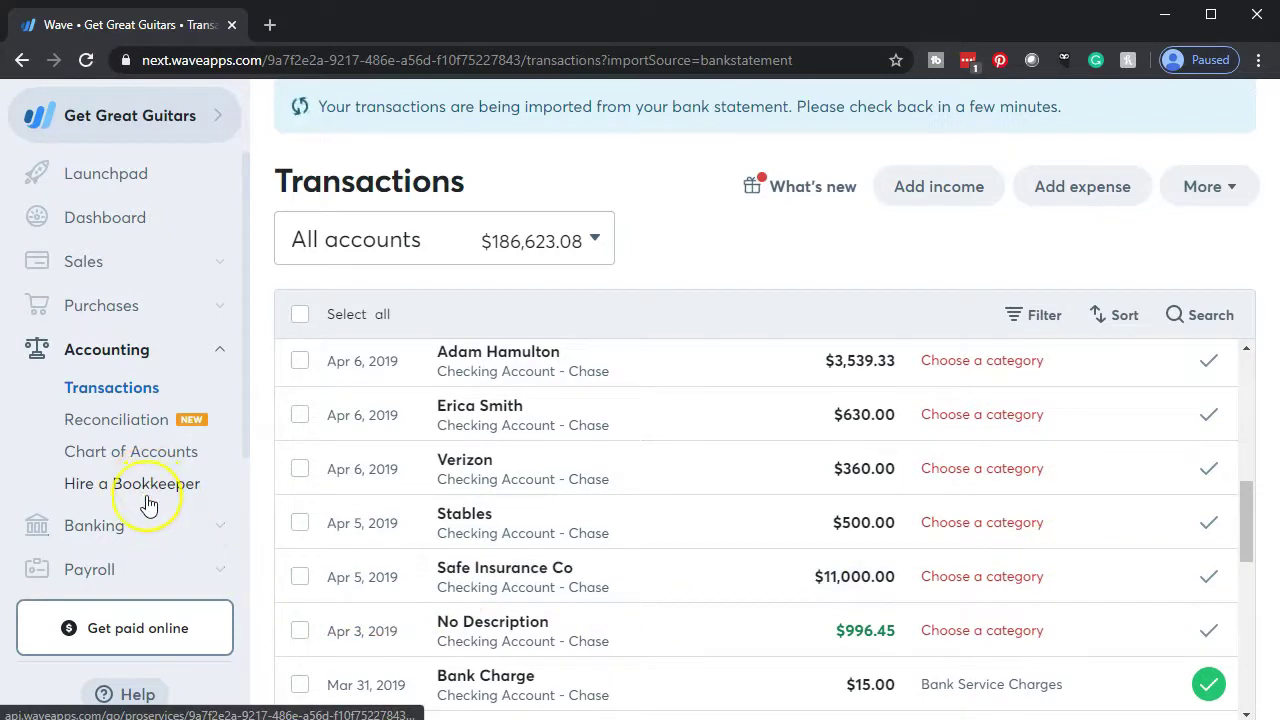
scroll(148, 503, "down", 3)
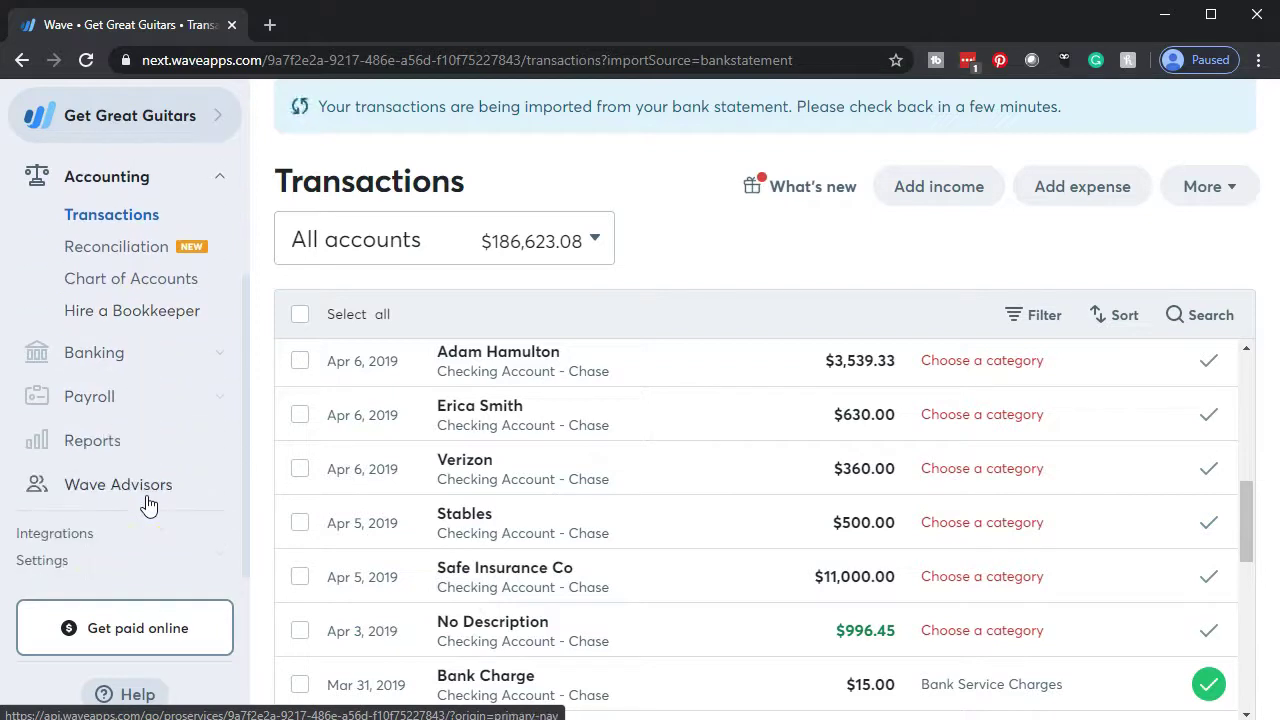
left_click(117, 449)
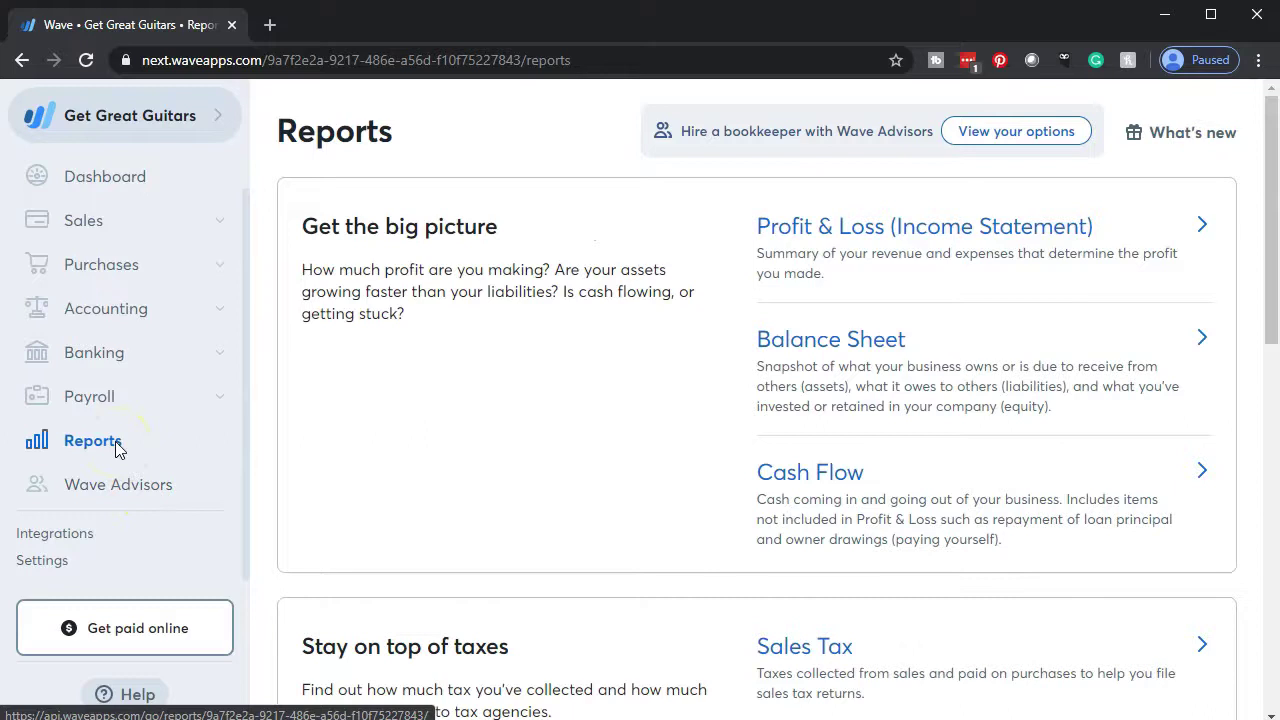
- Open the Balance Sheet, duplicate its tab, and open Profit & Loss in the first tab
left_click(820, 338)
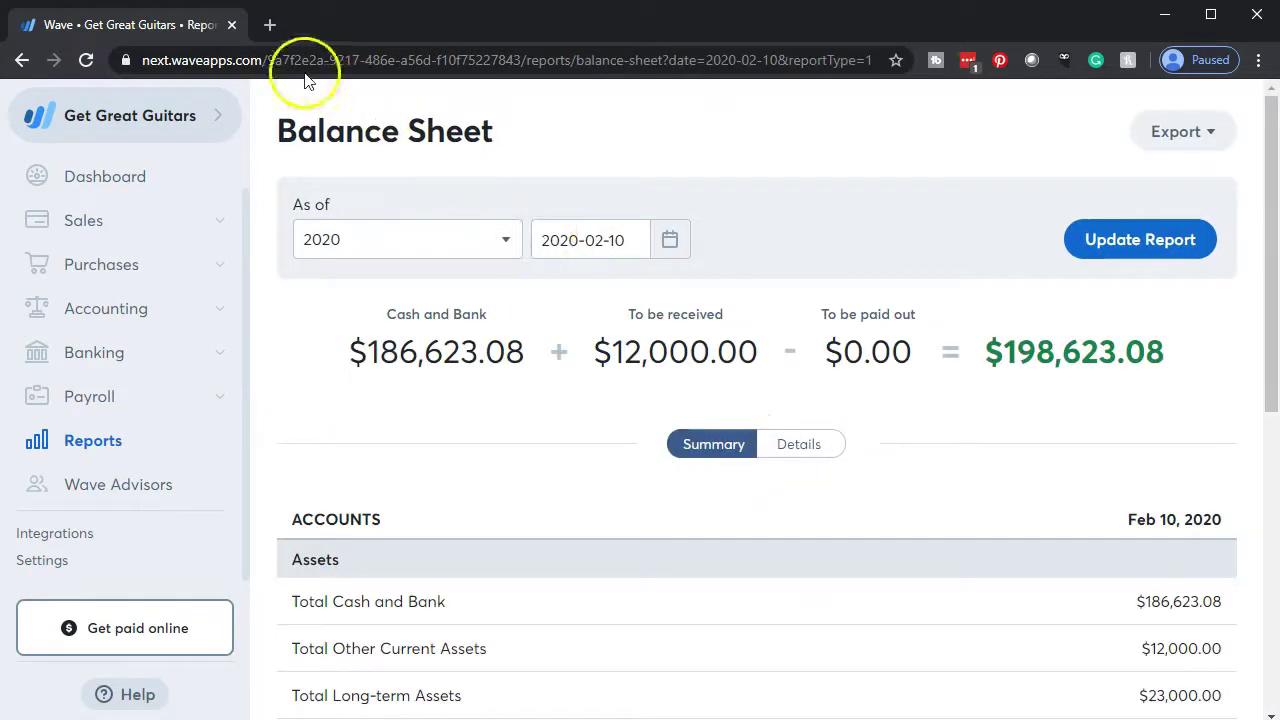
right_click(174, 27)
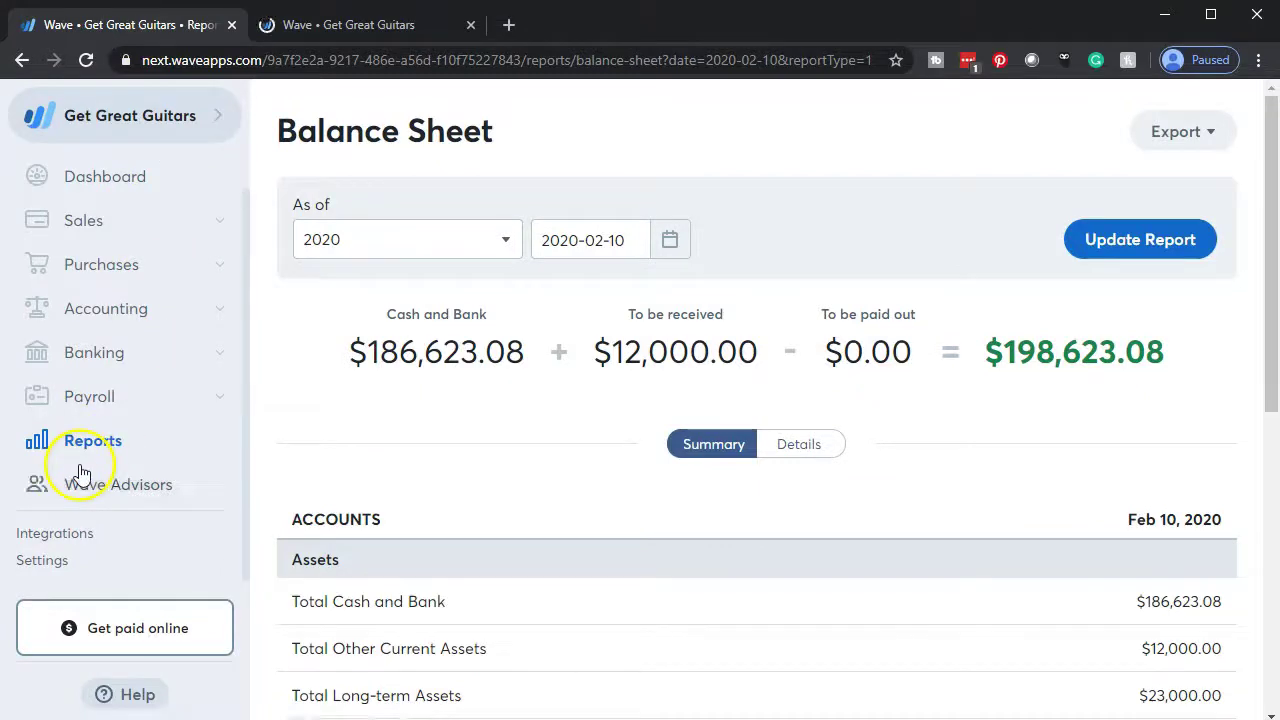
left_click(133, 441)
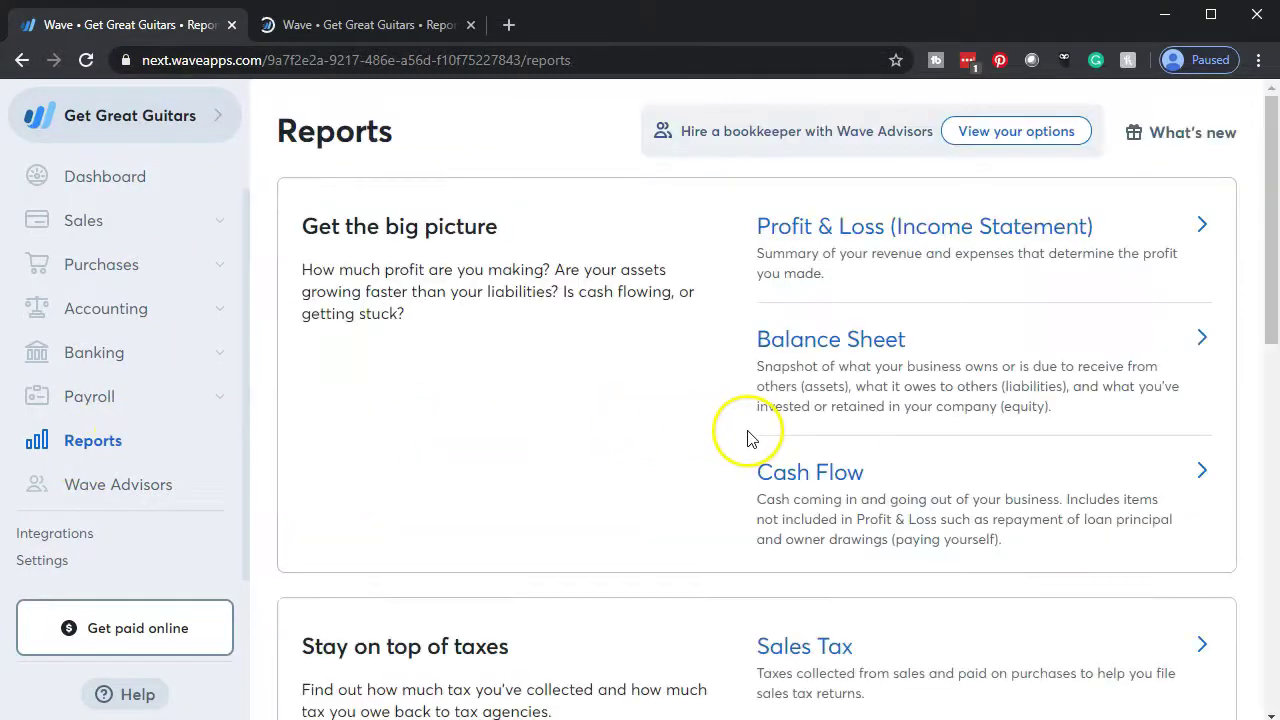
left_click(838, 241)
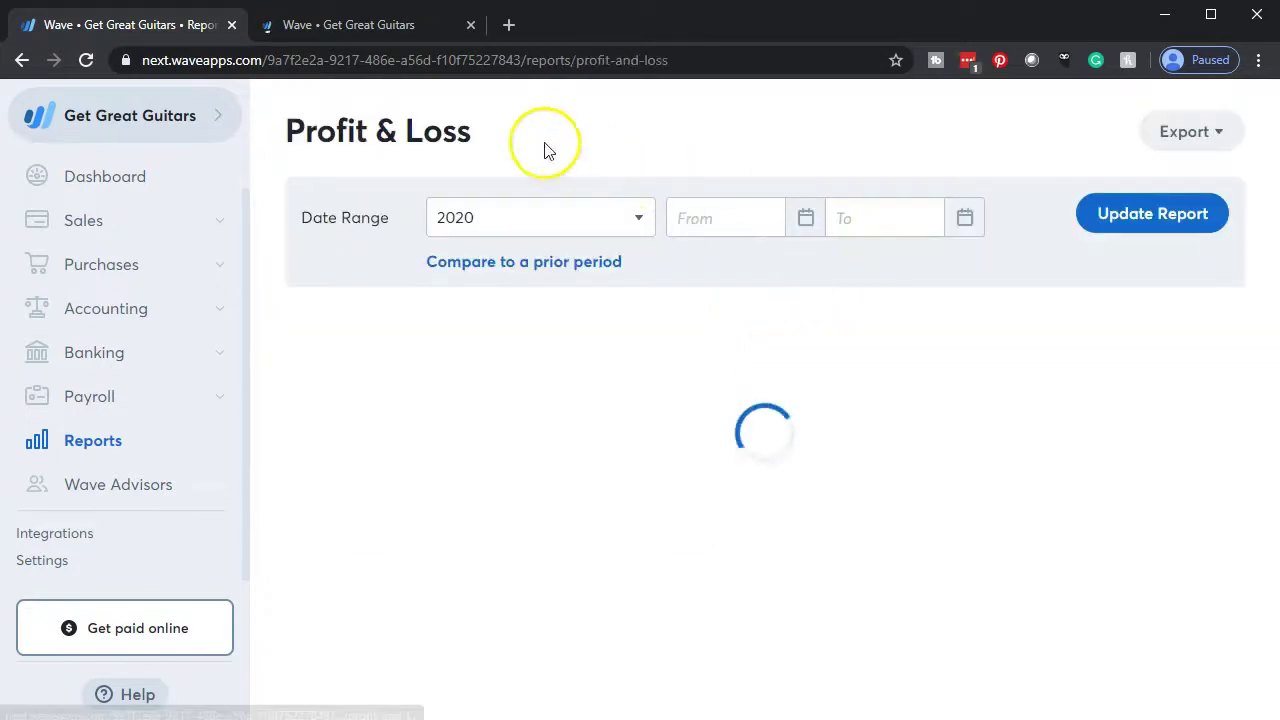
- In the second tab, update the Balance Sheet as of Dec 31, 2019
left_click(385, 24)
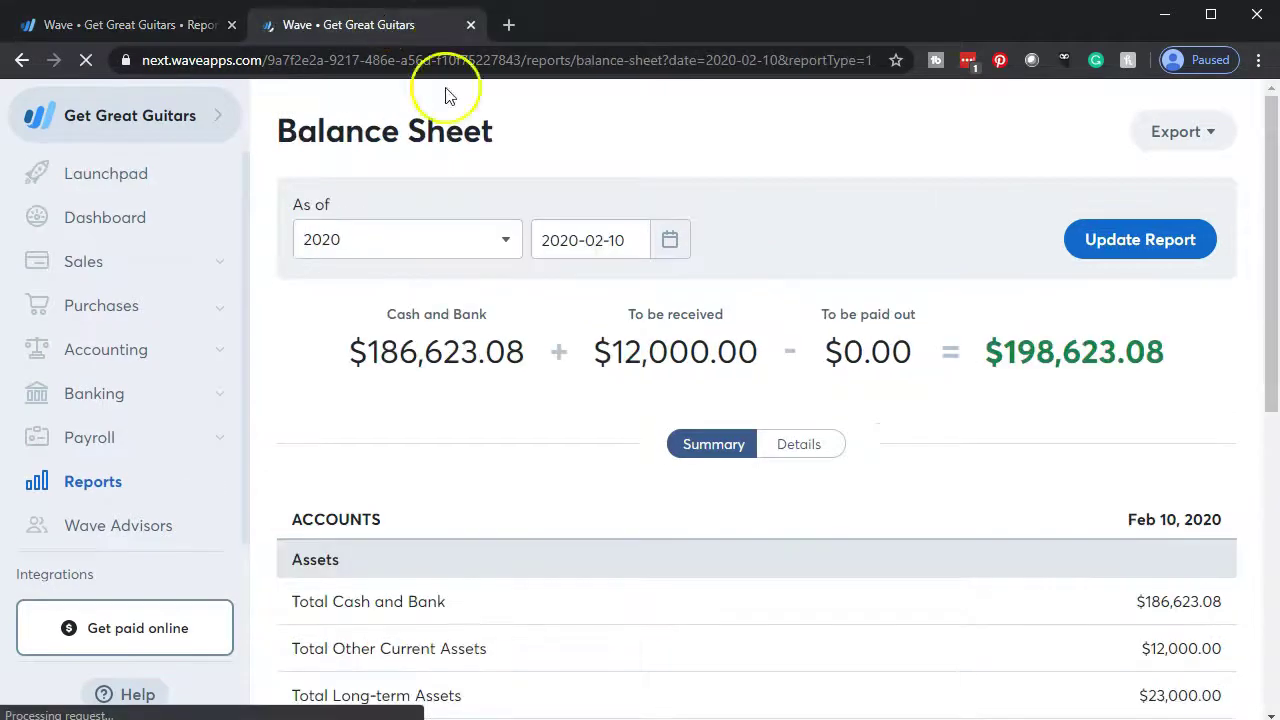
left_click(512, 243)
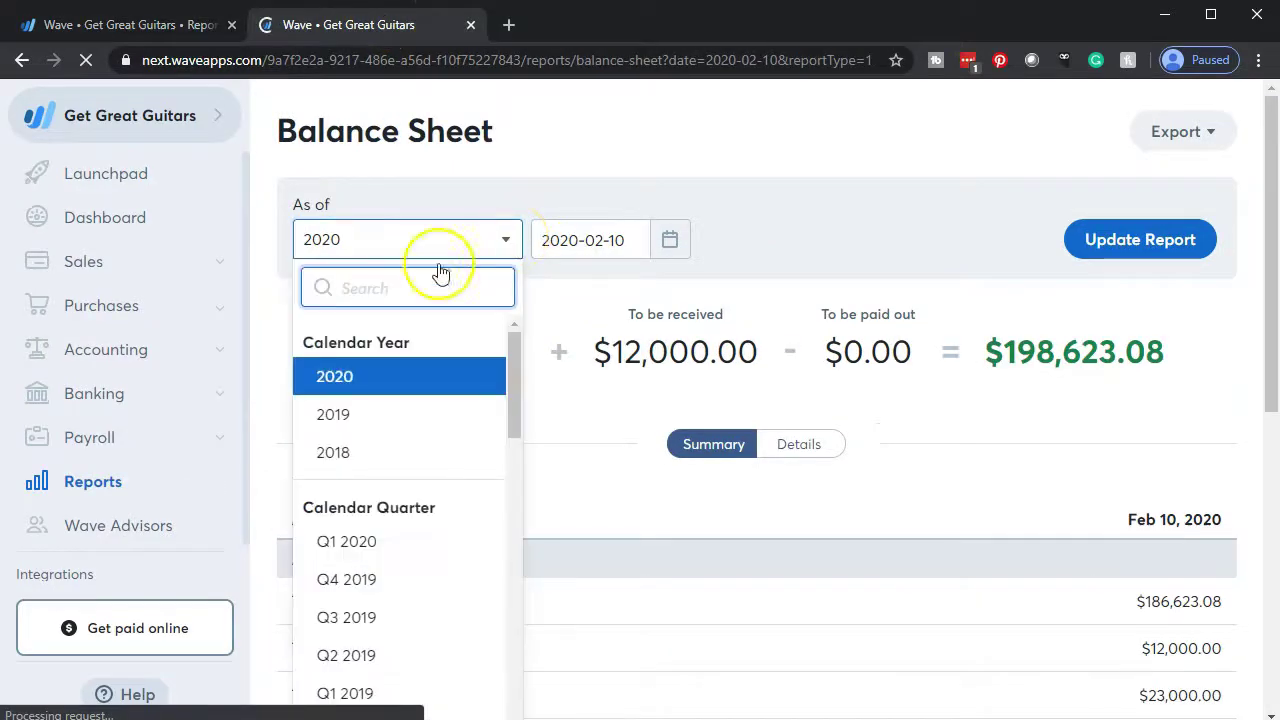
left_click(342, 416)
left_click(1100, 255)
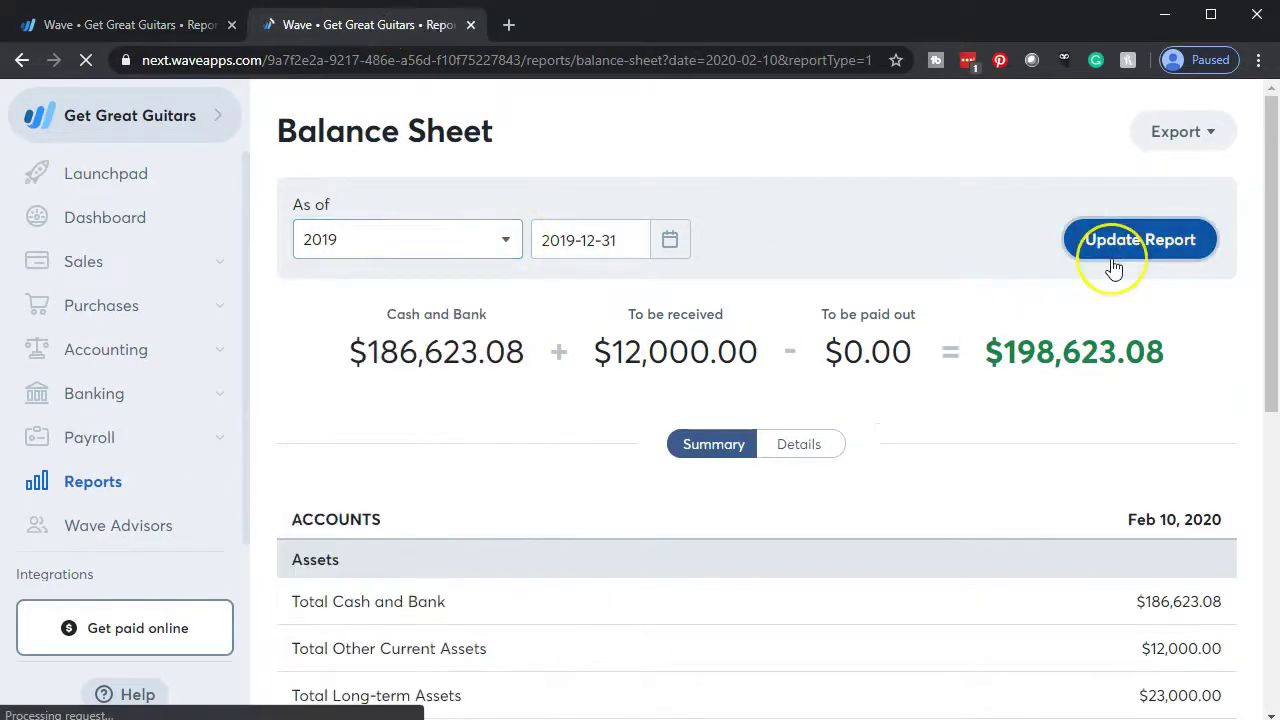
- Show the 2019 Balance Sheet details by account and look through them
scroll(1113, 268, "down", 1)
scroll(1113, 268, "down", 5)
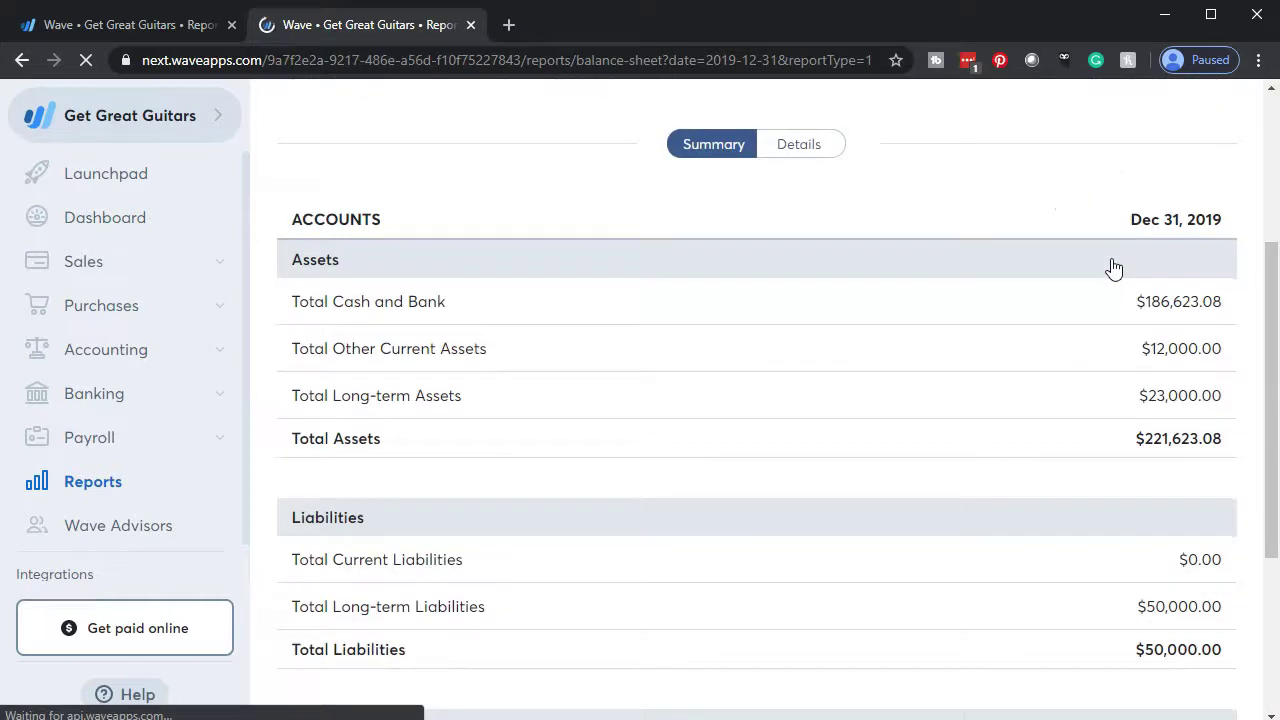
left_click(790, 618)
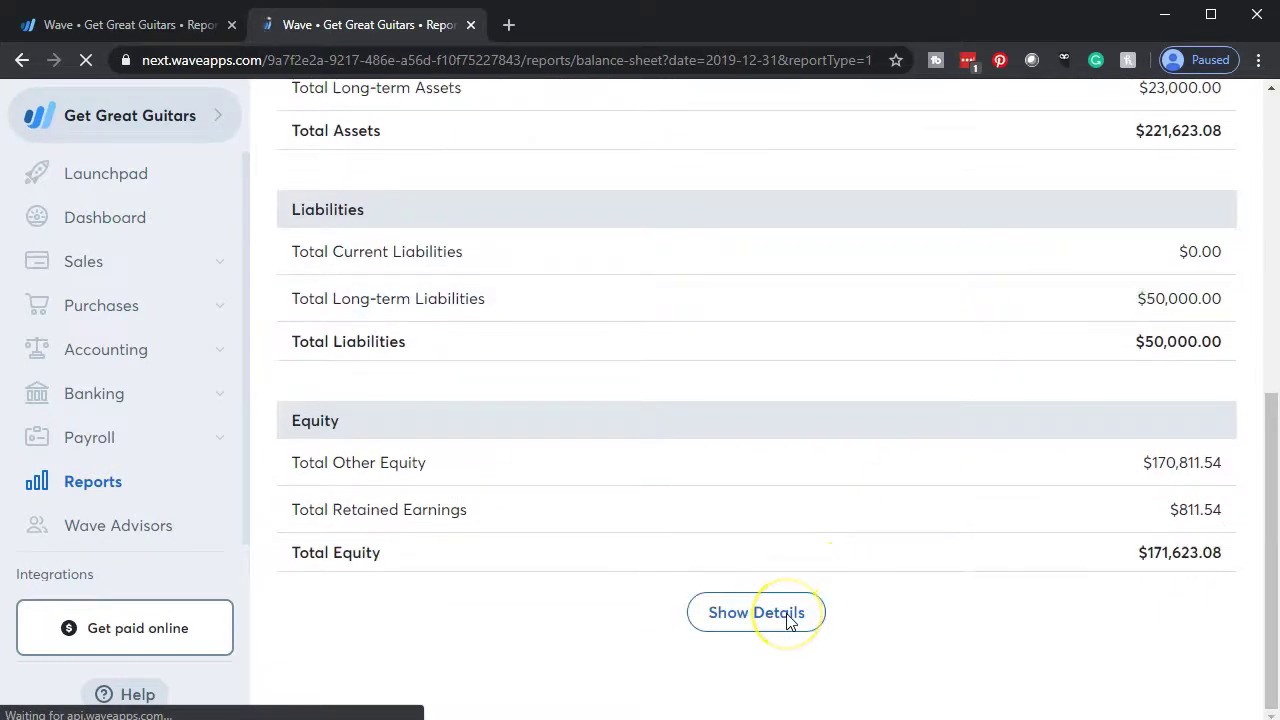
scroll(786, 620, "up", 3)
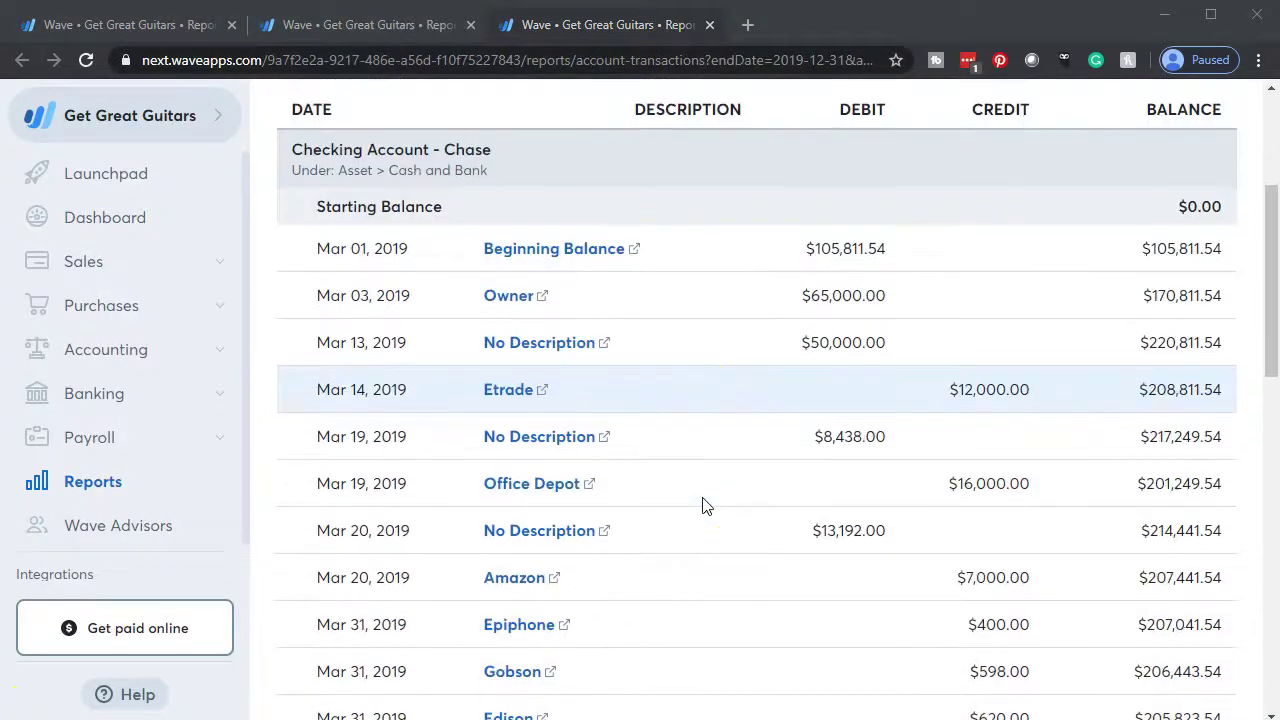
scroll(702, 505, "down", 8)
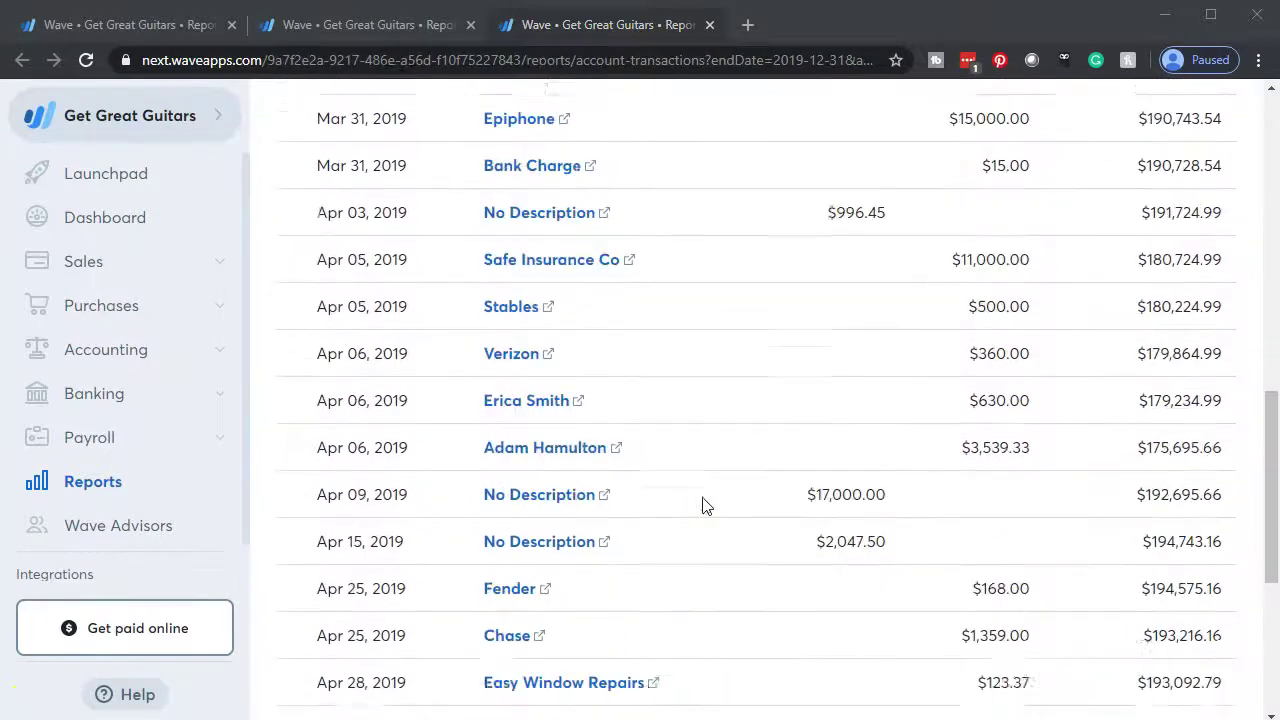
scroll(702, 505, "down", 3)
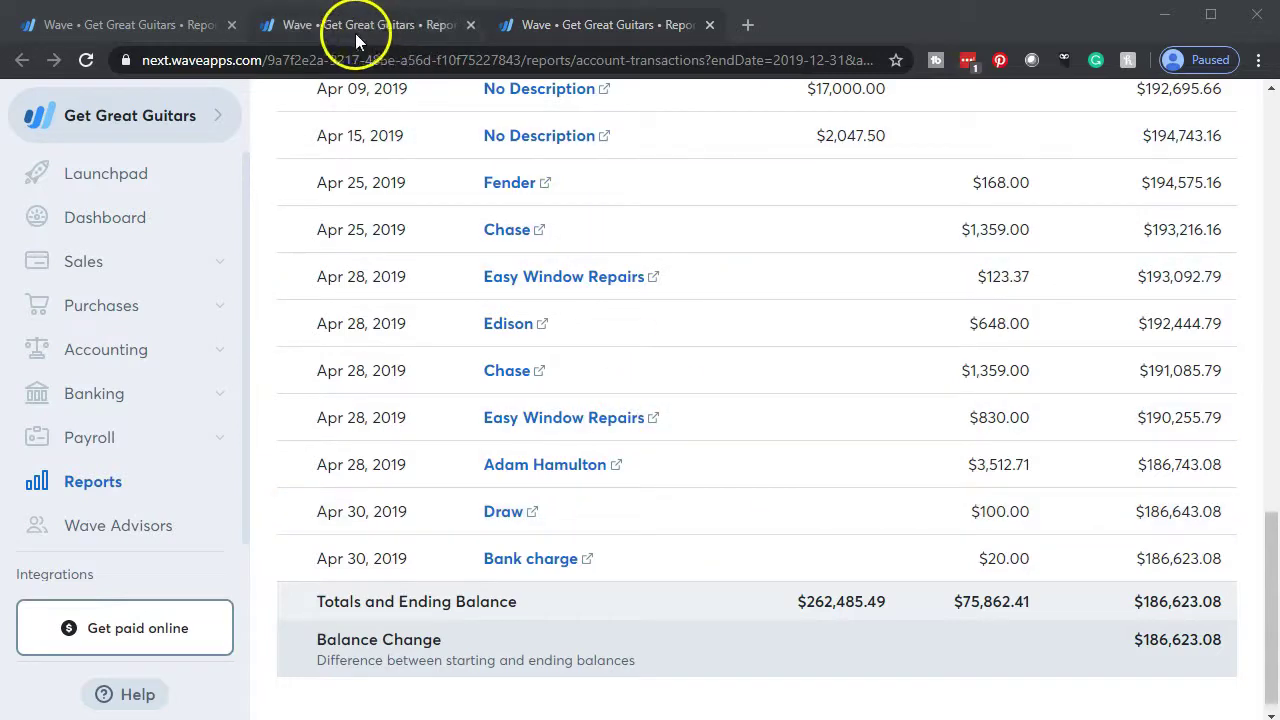
- Set the Profit & Loss date range to 2019 and update the report
left_click(193, 27)
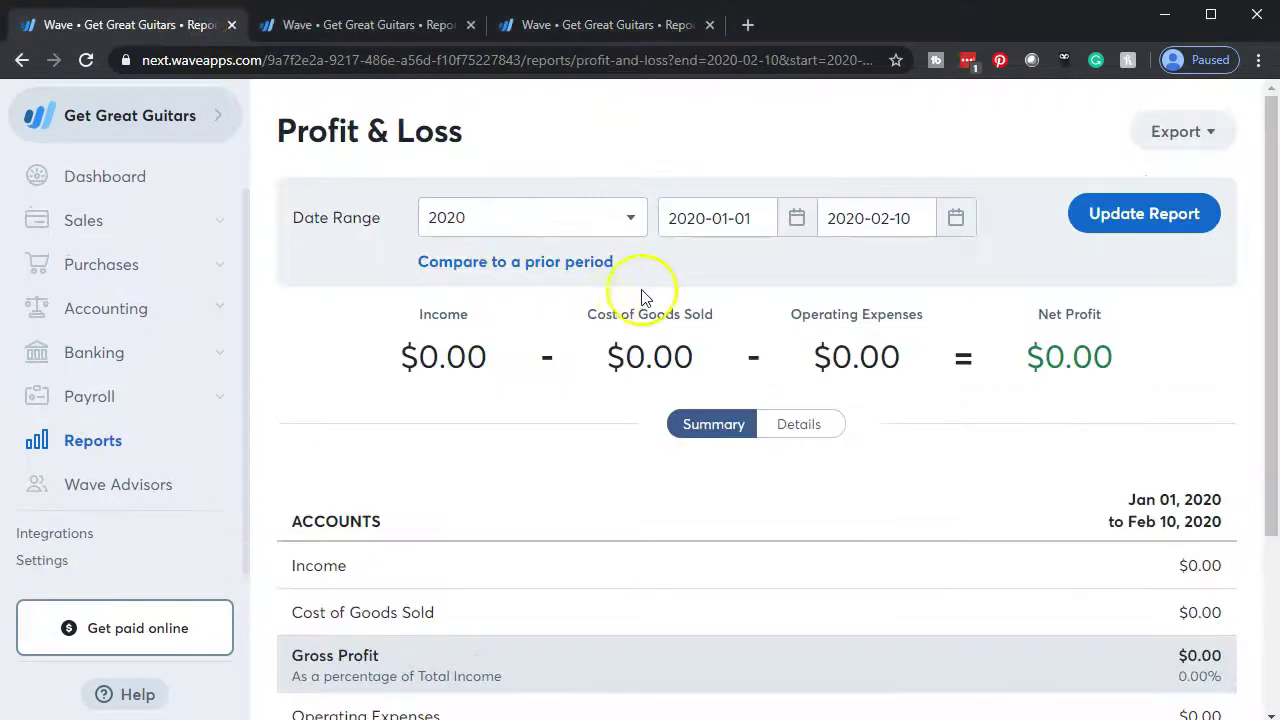
left_click(624, 220)
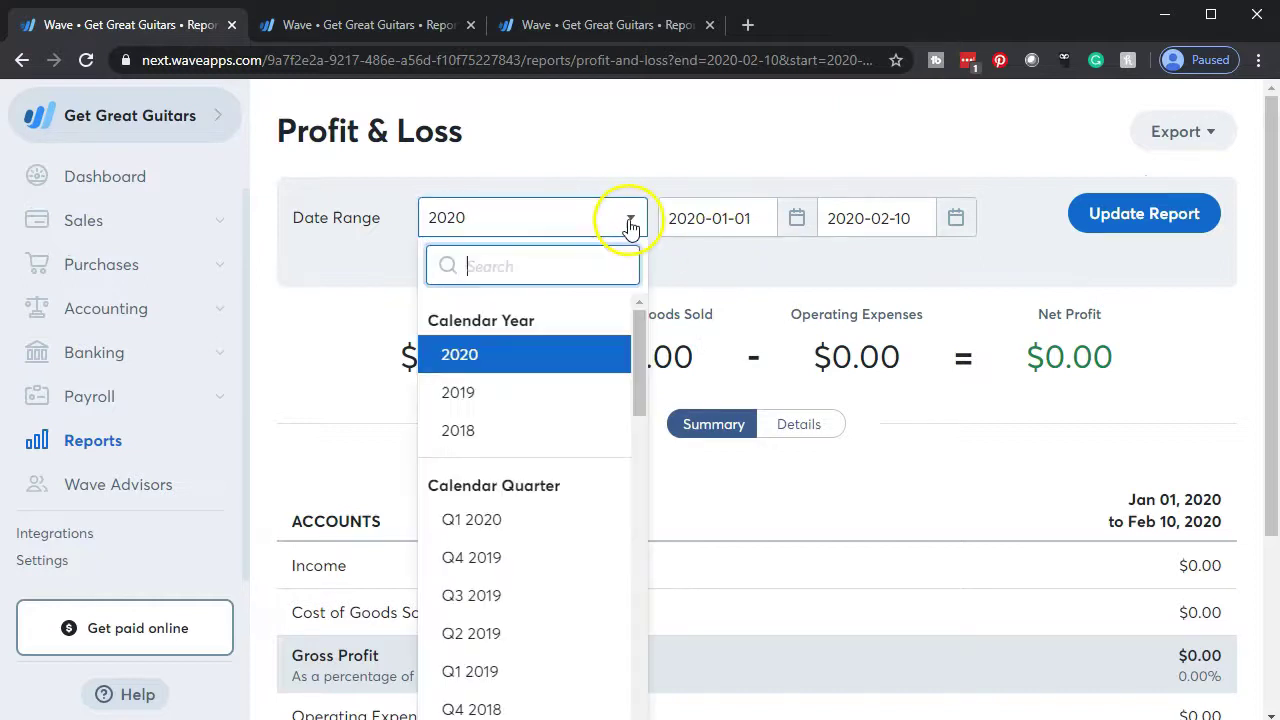
left_click(482, 408)
left_click(1103, 236)
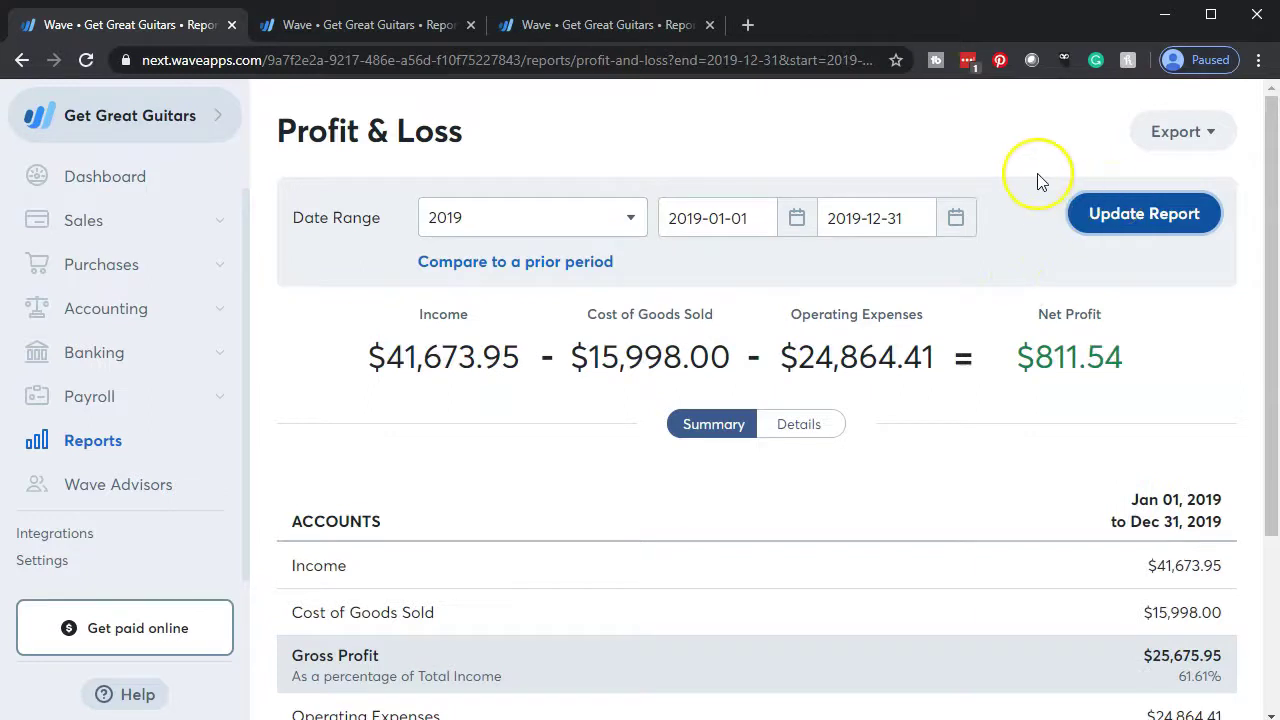
- Show the 2019 Profit & Loss broken down by account and look through it
scroll(480, 337, "down", 3)
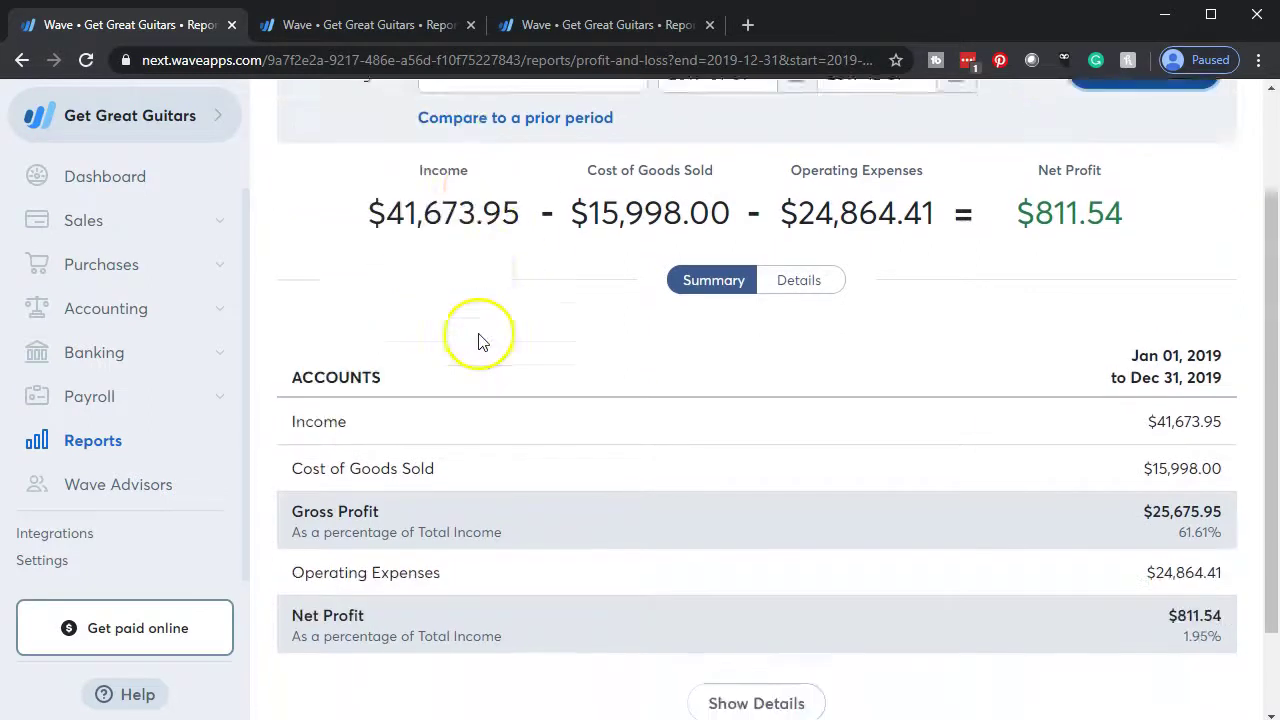
left_click(815, 612)
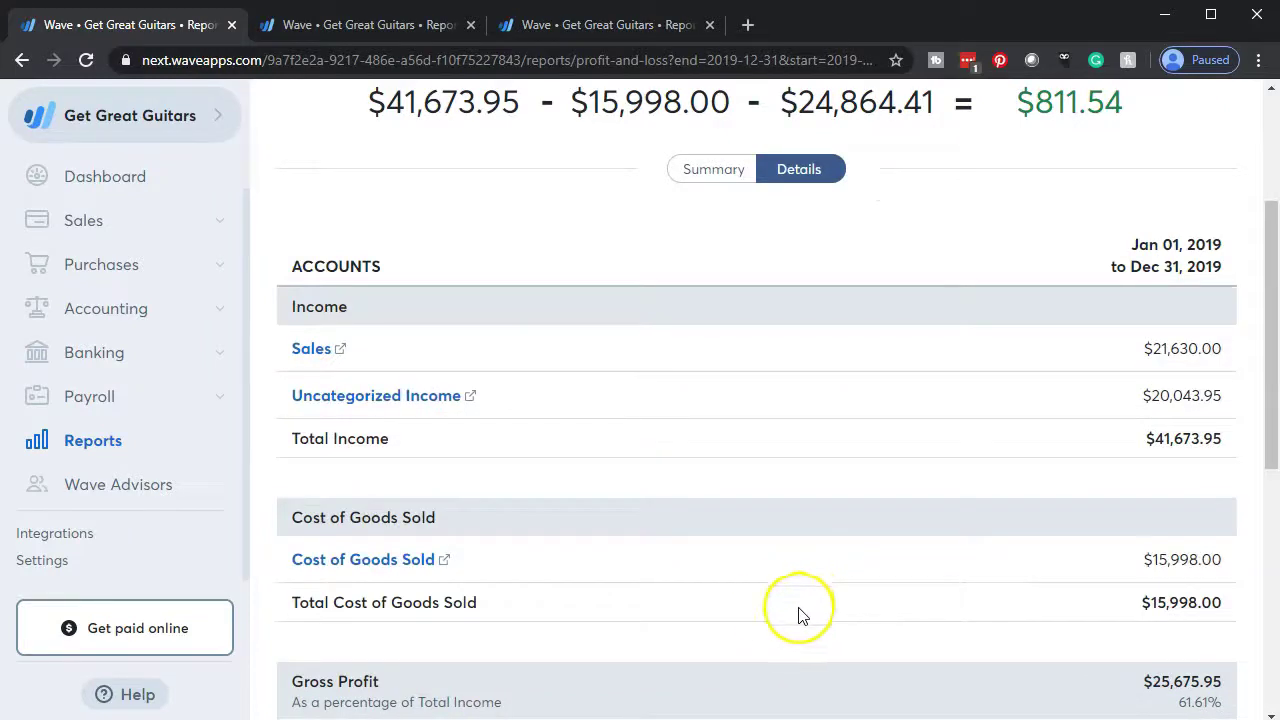
scroll(535, 549, "down", 2)
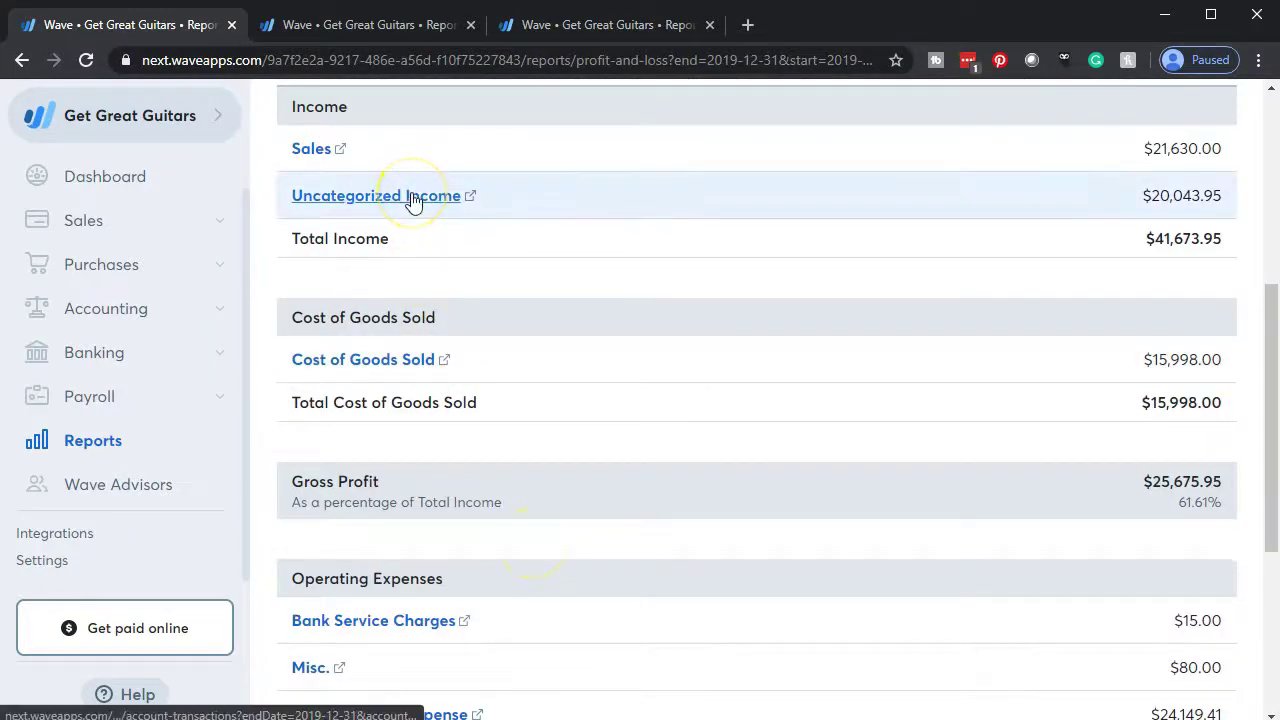
scroll(443, 277, "down", 1)
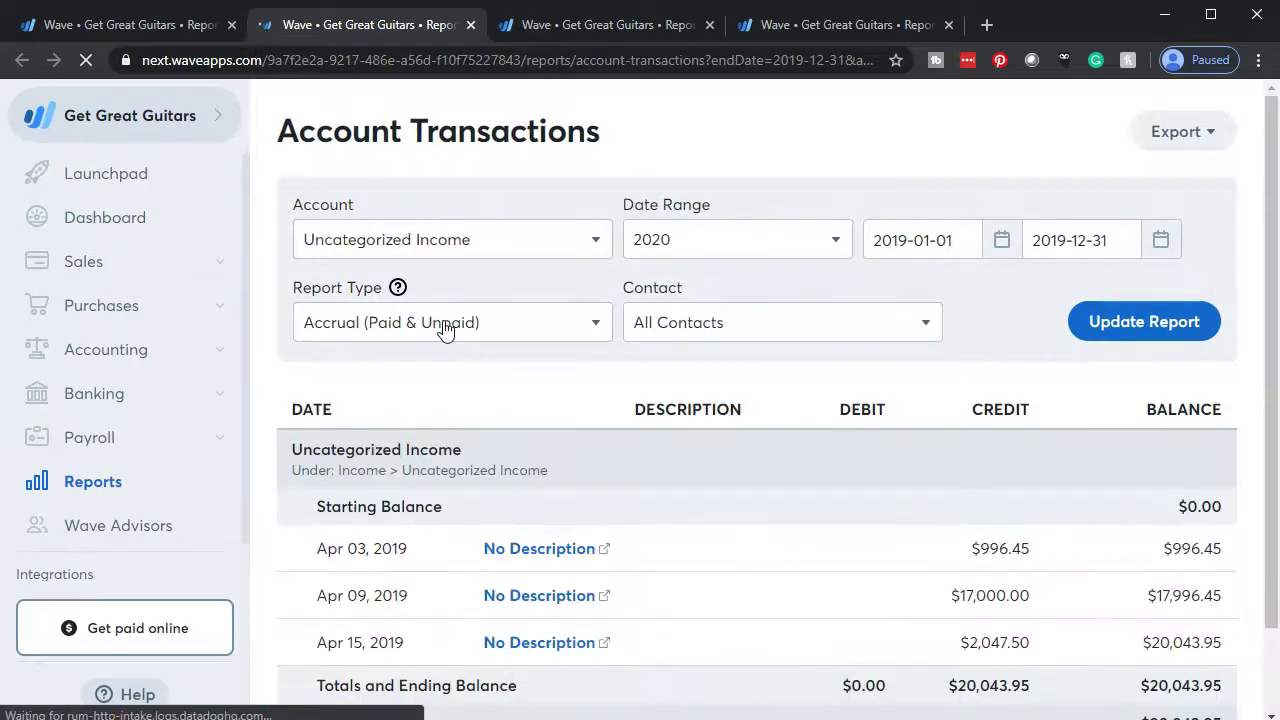
- Return to the Profit & Loss tab and scroll down to Operating Expenses
scroll(623, 531, "down", 2)
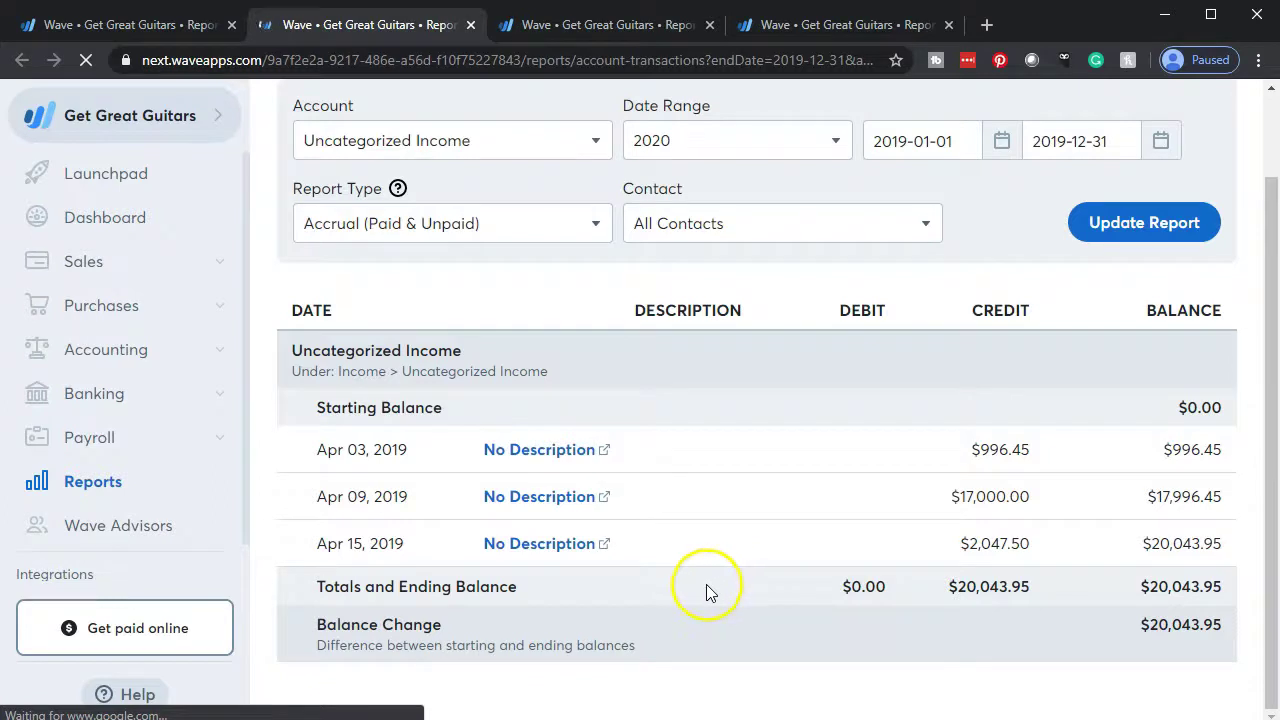
left_click(184, 27)
scroll(560, 550, "down", 4)
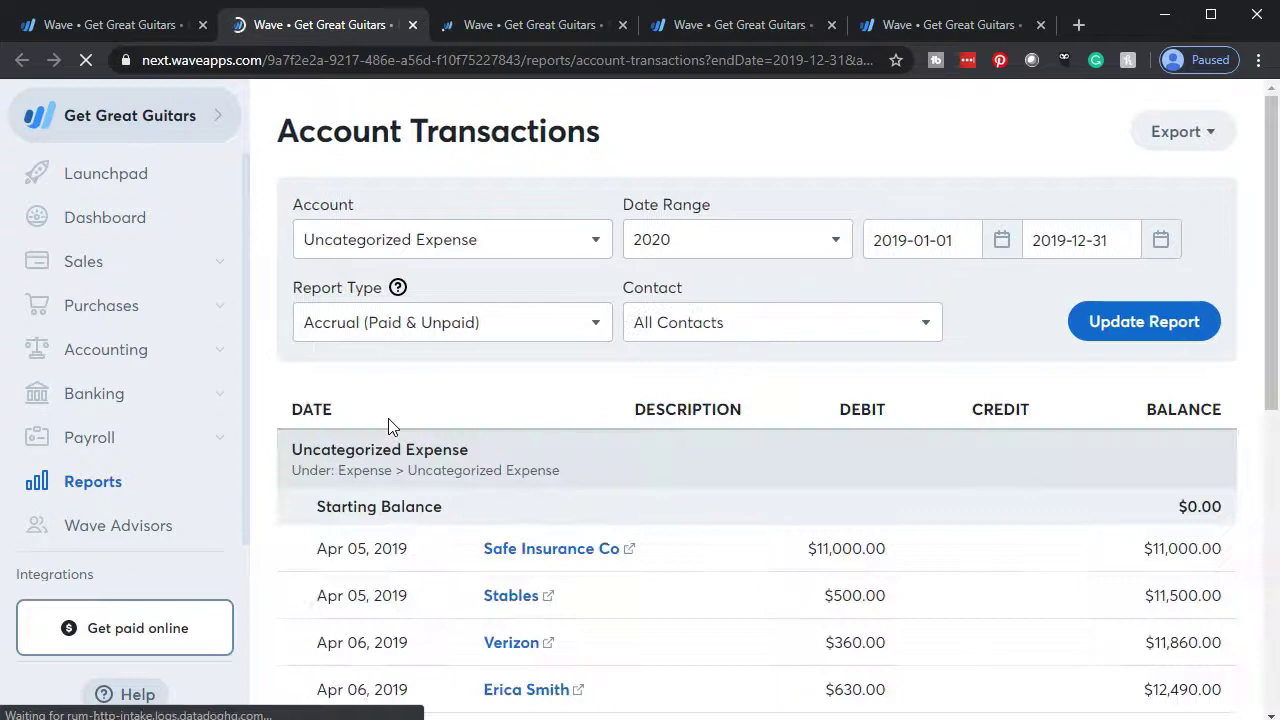
scroll(389, 423, "down", 4)
scroll(613, 512, "down", 3)
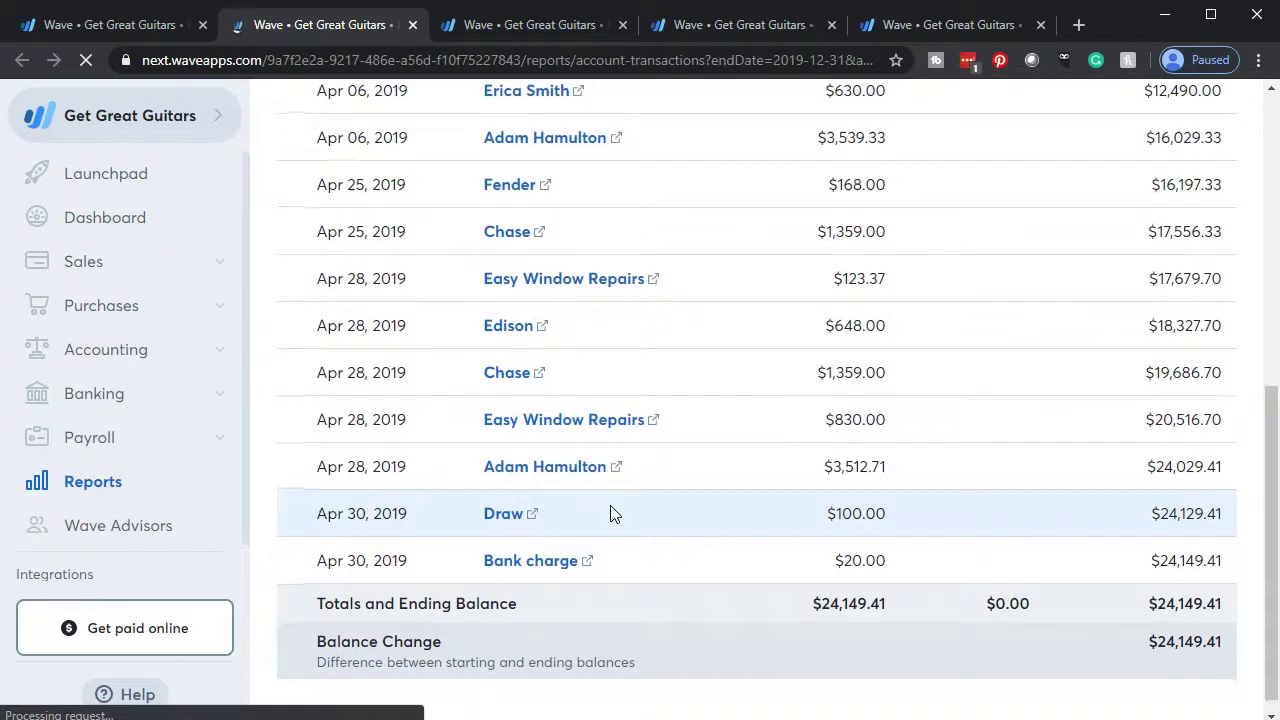
scroll(611, 507, "up", 4)
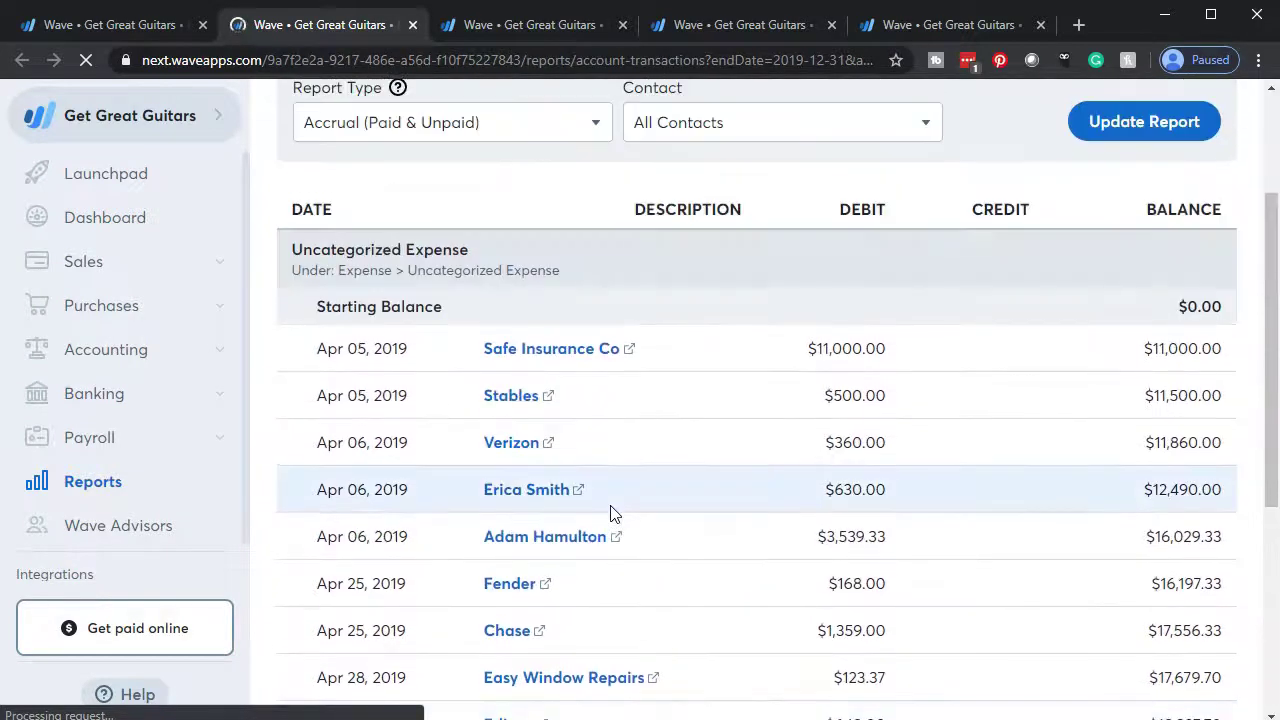